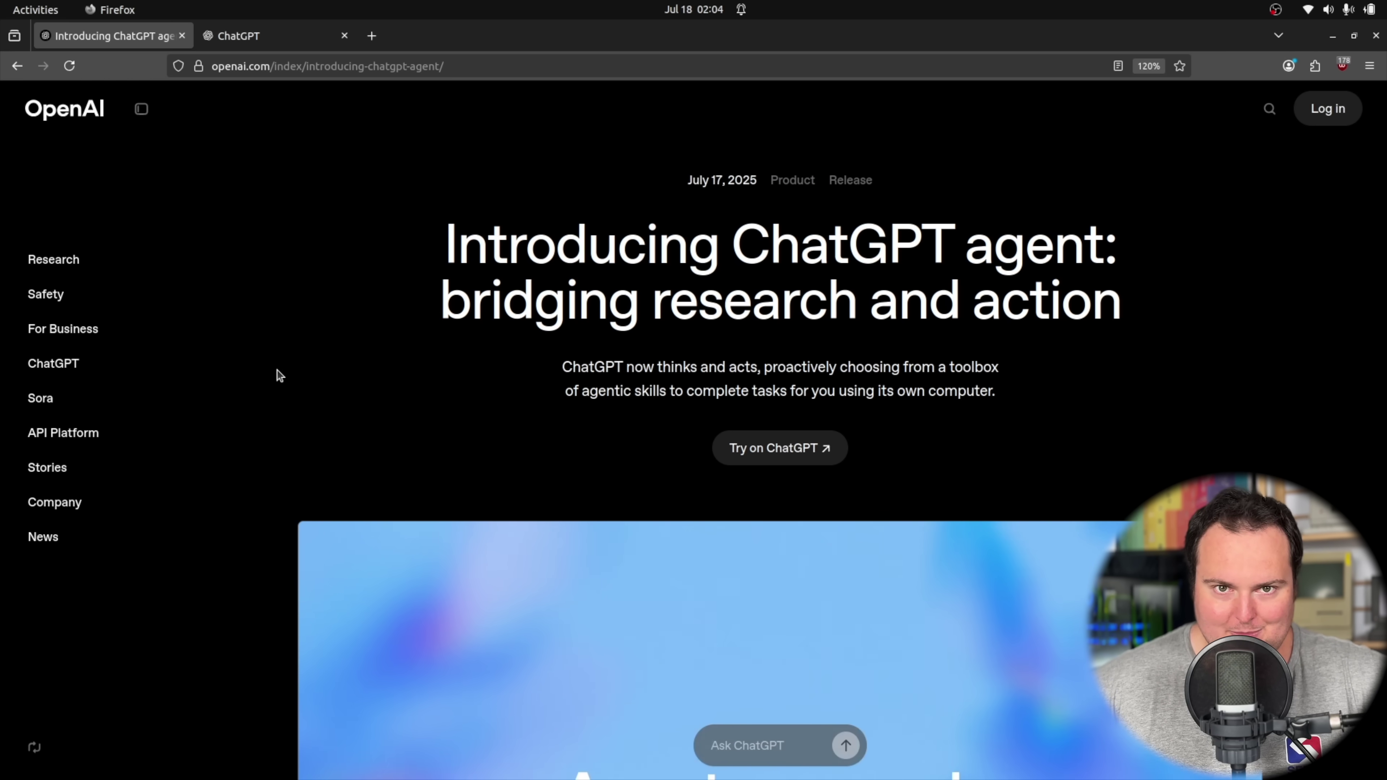
Scroll the agent article down to the paragraph on Pro, Plus and Team users getting agent mode.
{"action": "scroll", "coordinate": [288, 342], "scroll_direction": "down", "scroll_amount": 5}
{"action": "scroll", "coordinate": [288, 342], "scroll_direction": "down", "scroll_amount": 8}
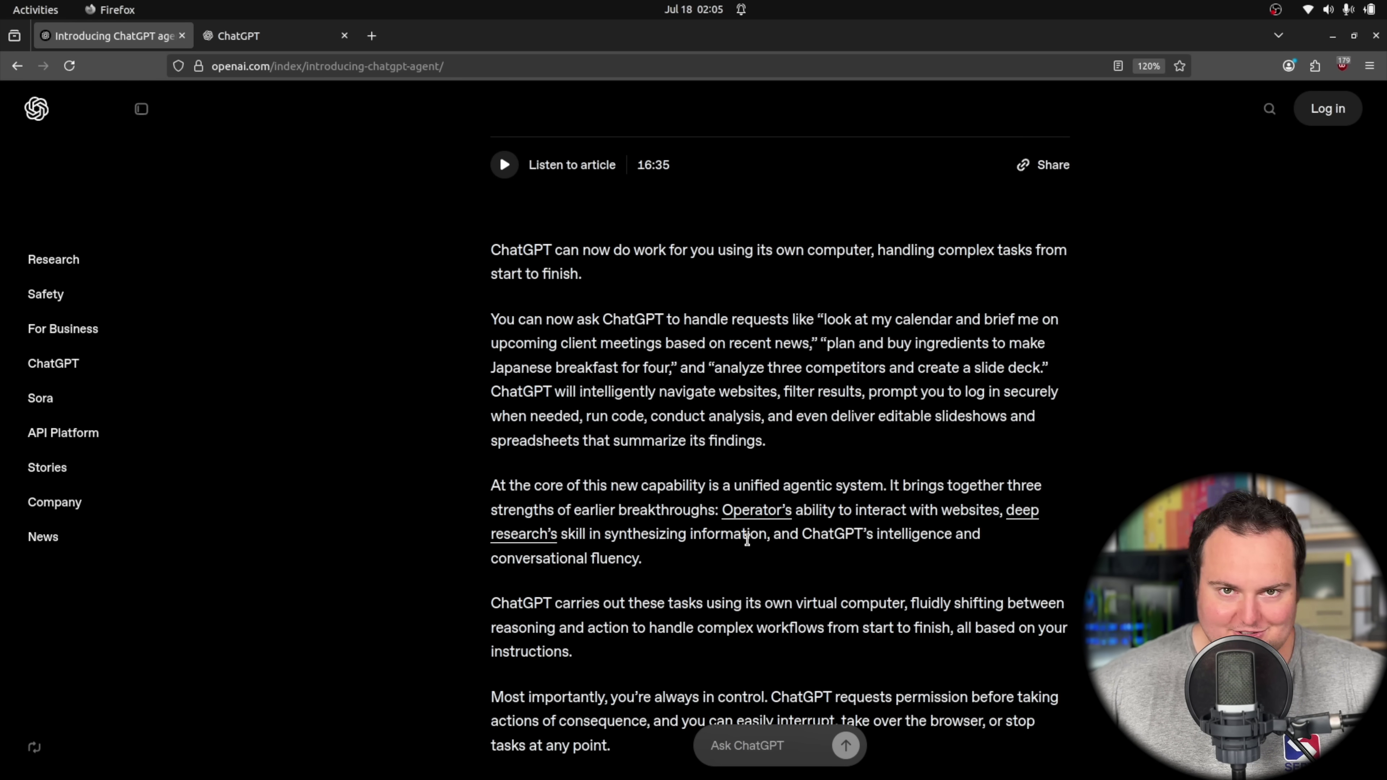
Scroll past the benchmark charts to 'Our strongest safety stack yet for biological risk'.
{"action": "scroll", "coordinate": [1153, 393], "scroll_direction": "down", "scroll_amount": 5}
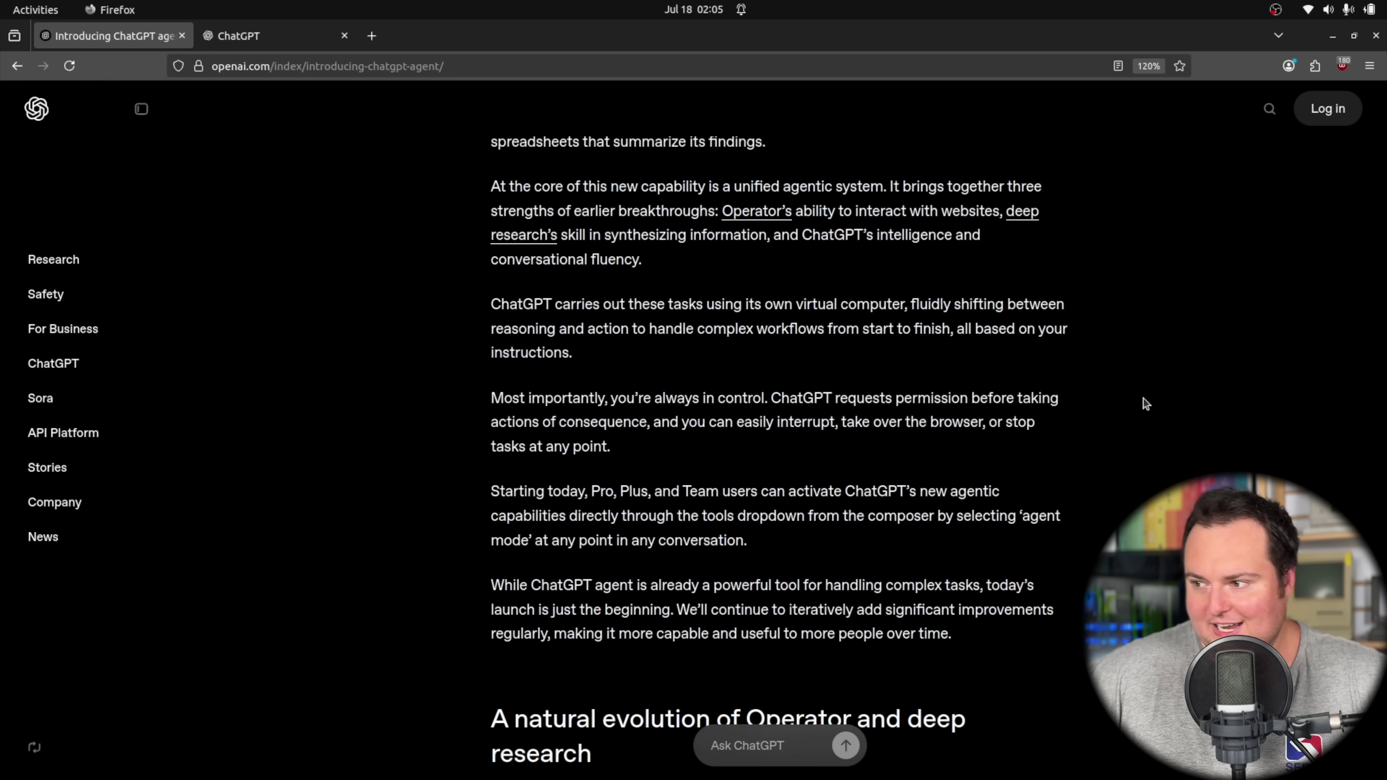
{"action": "scroll", "coordinate": [1146, 404], "scroll_direction": "down", "scroll_amount": 8}
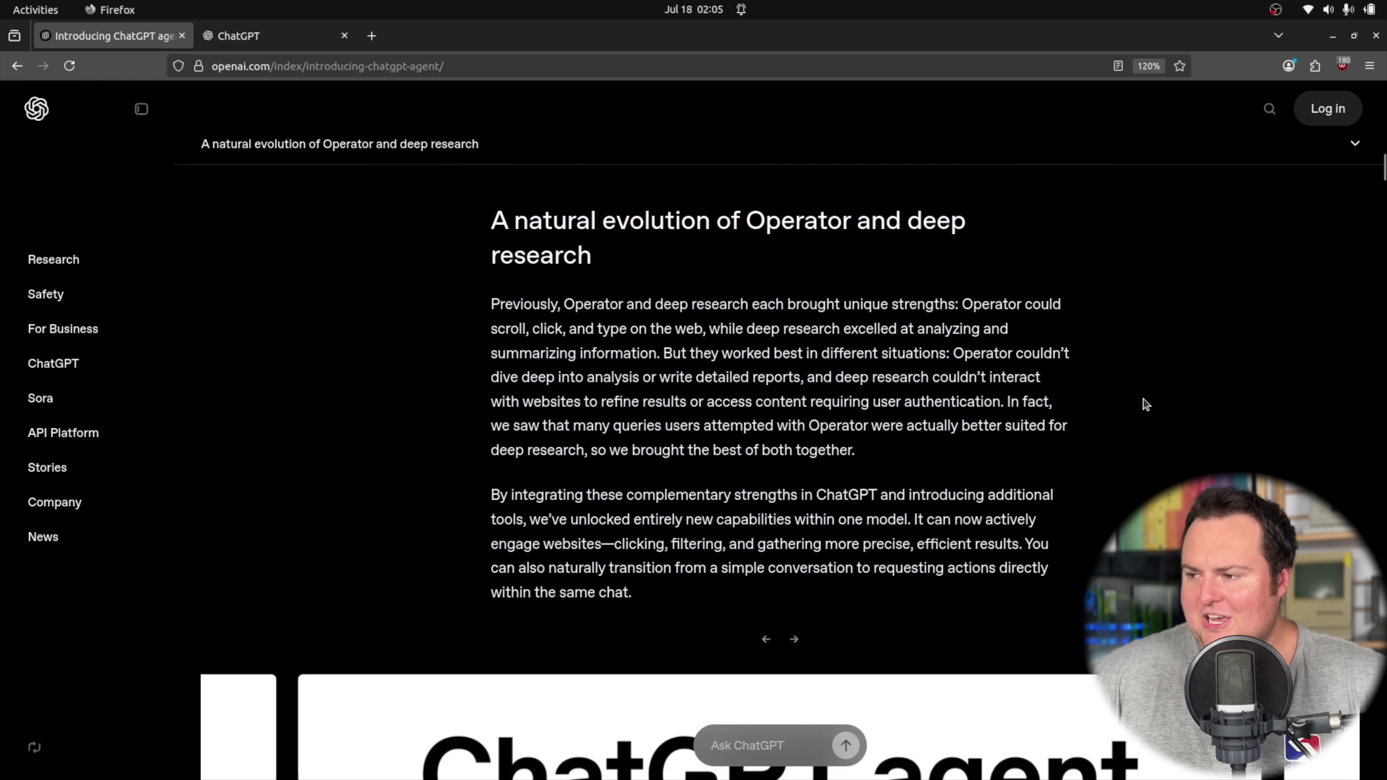
{"action": "scroll", "coordinate": [1117, 395], "scroll_direction": "down", "scroll_amount": 20}
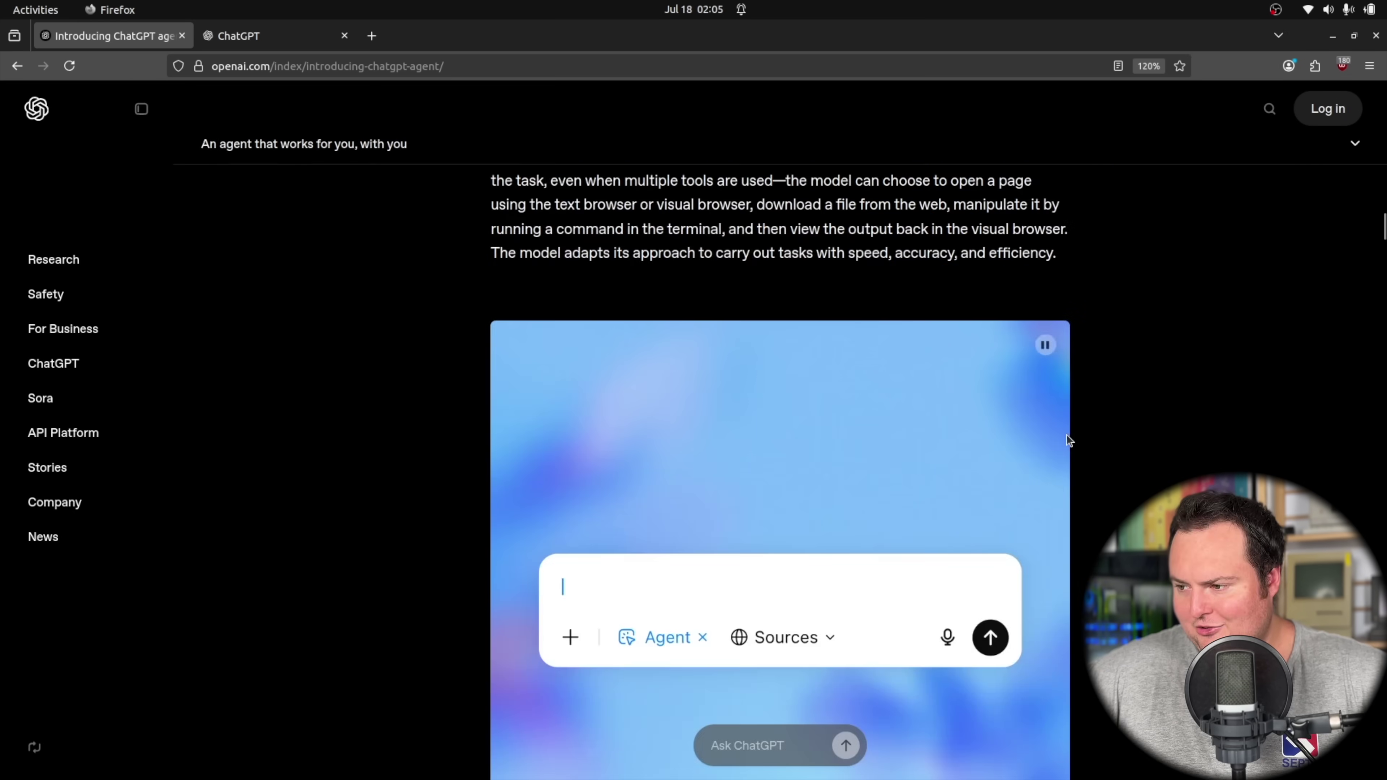
{"action": "scroll", "coordinate": [1171, 450], "scroll_direction": "down", "scroll_amount": 17}
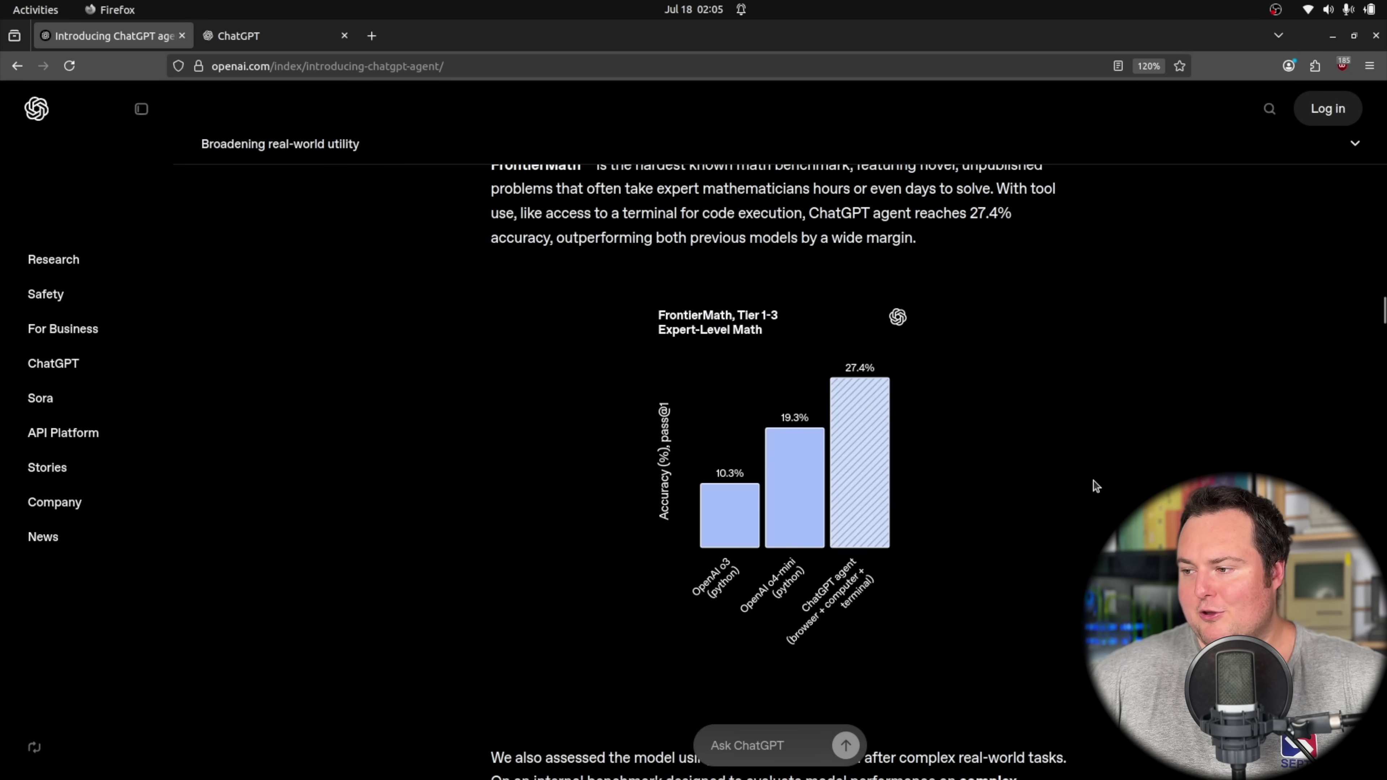
{"action": "scroll", "coordinate": [1030, 482], "scroll_direction": "down", "scroll_amount": 15}
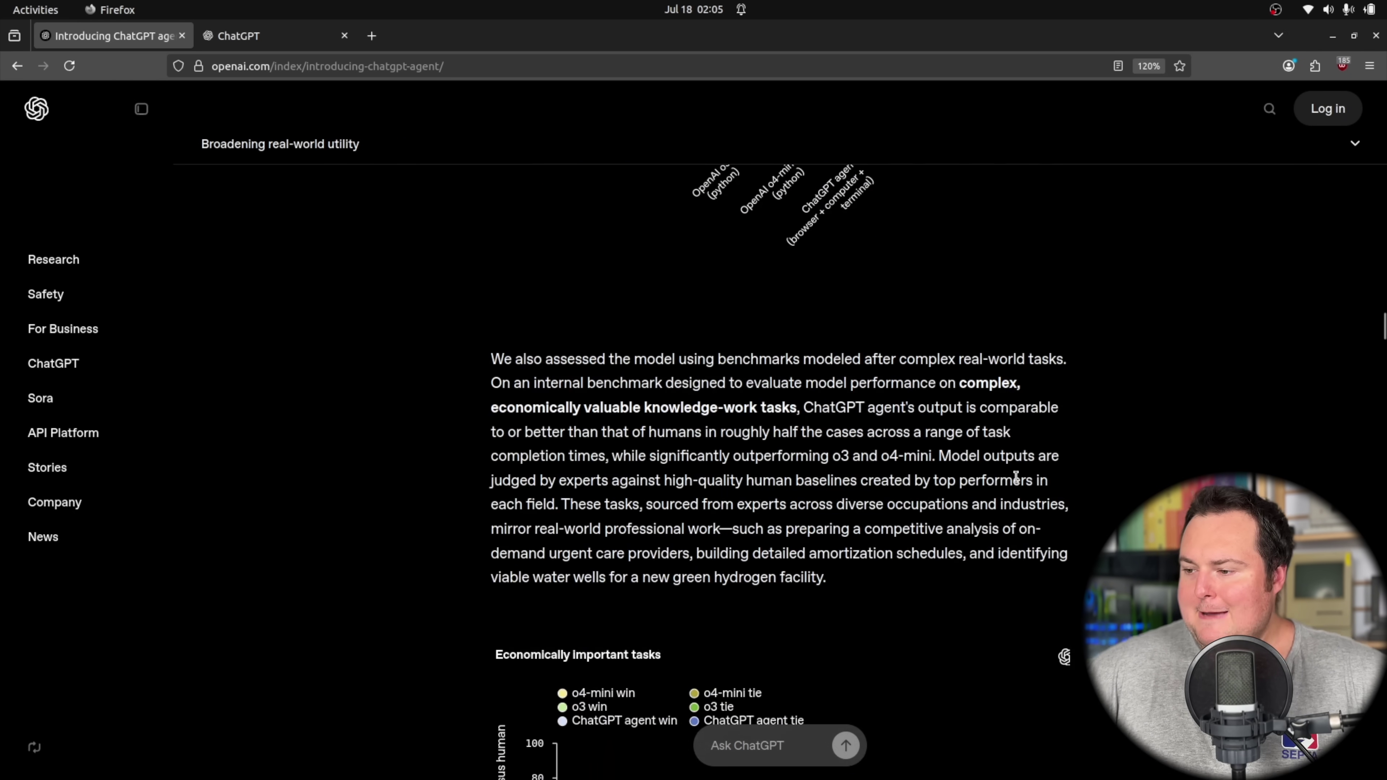
{"action": "scroll", "coordinate": [1021, 473], "scroll_direction": "down", "scroll_amount": 15}
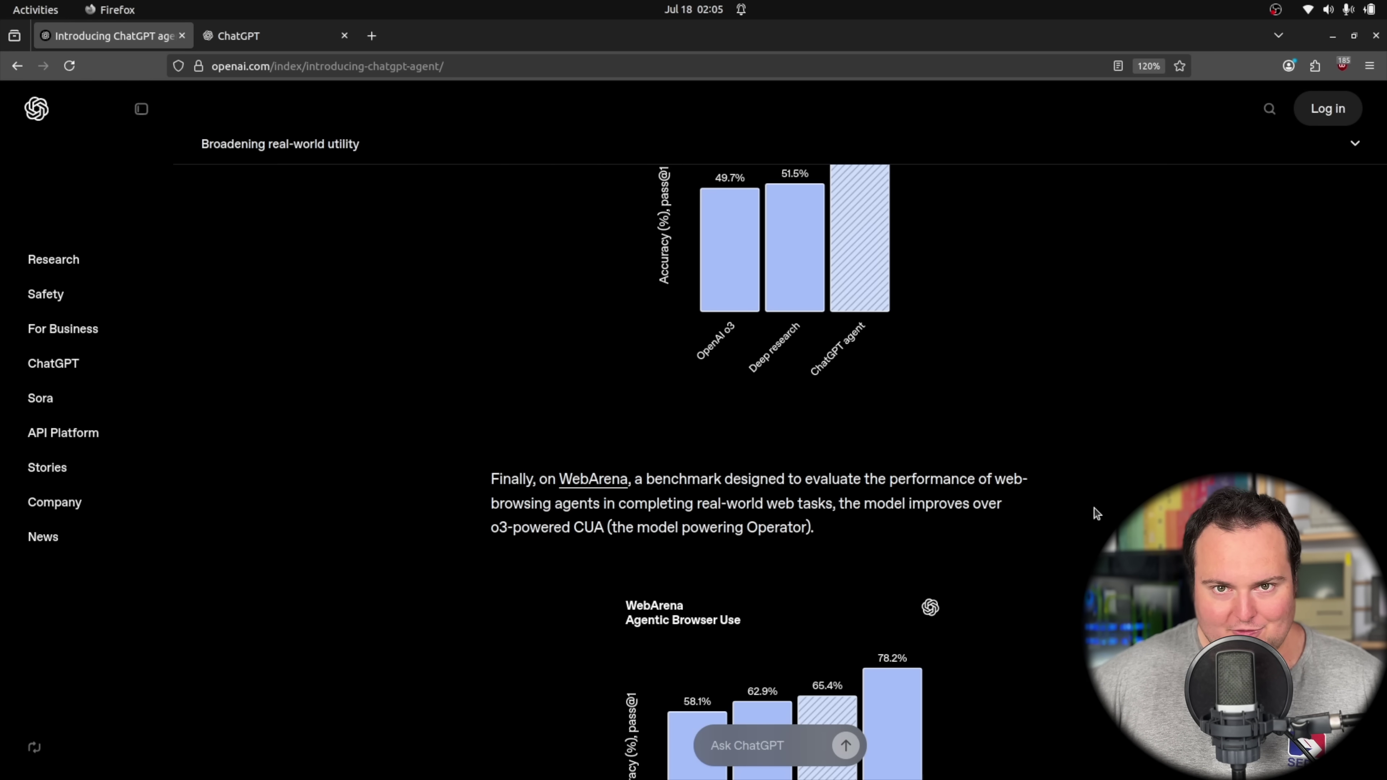
{"action": "scroll", "coordinate": [1096, 514], "scroll_direction": "down", "scroll_amount": 15}
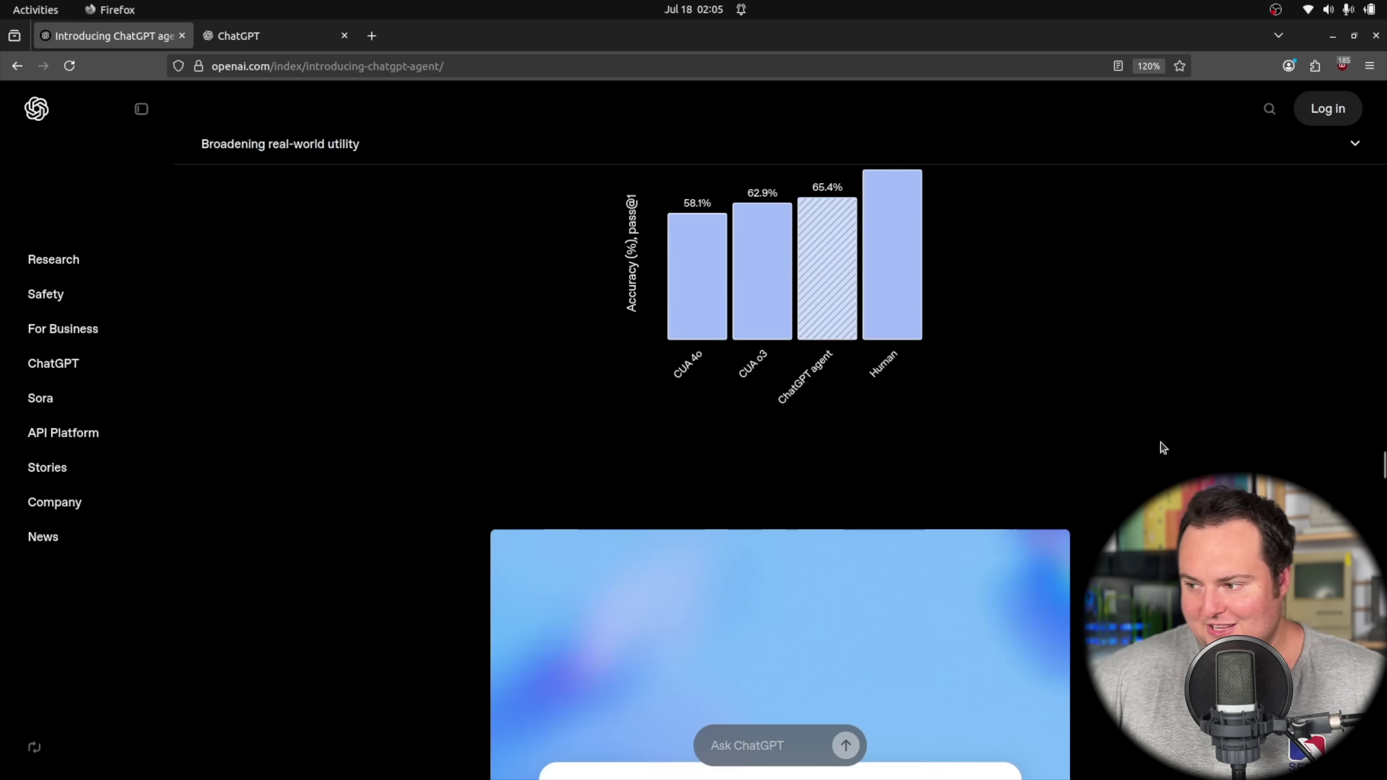
{"action": "scroll", "coordinate": [1160, 445], "scroll_direction": "down", "scroll_amount": 15}
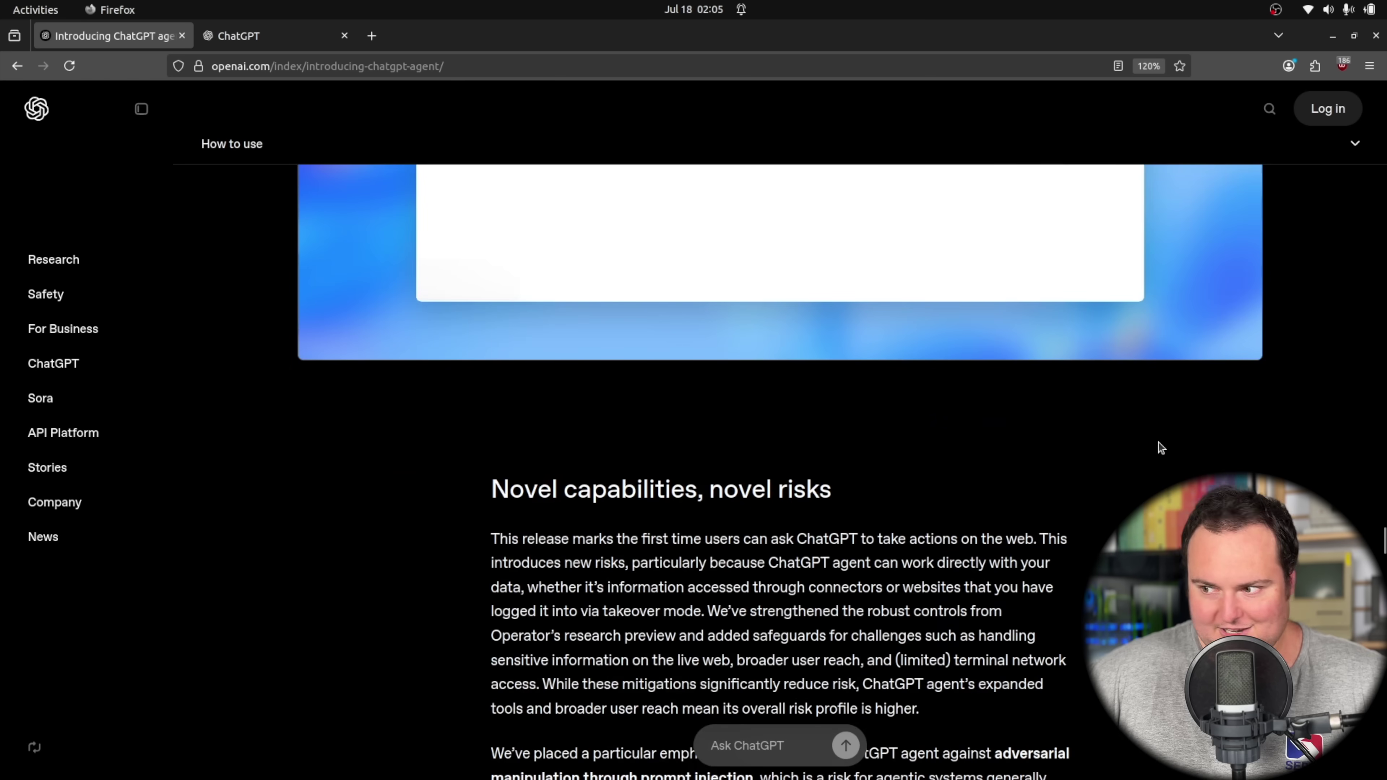
{"action": "scroll", "coordinate": [1156, 444], "scroll_direction": "up", "scroll_amount": 6}
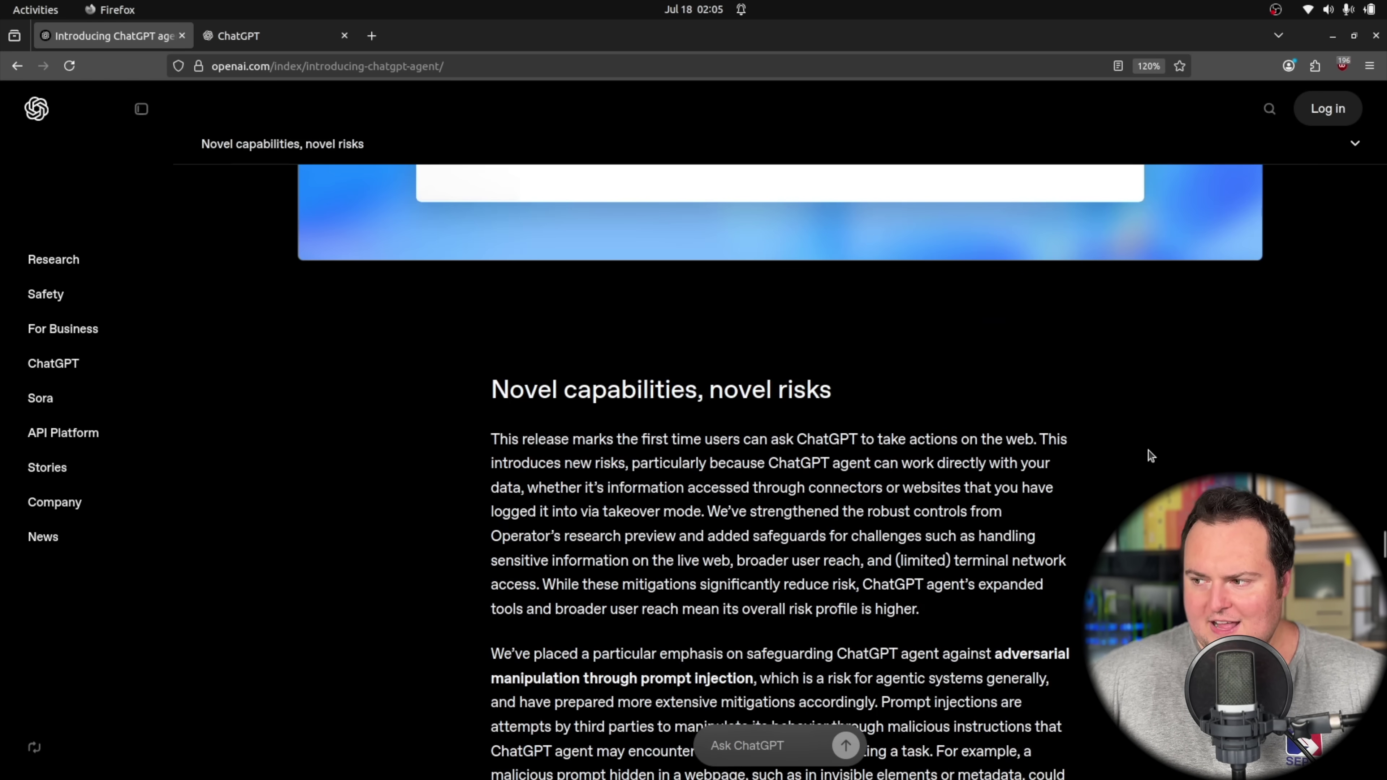
{"action": "scroll", "coordinate": [1151, 455], "scroll_direction": "down", "scroll_amount": 20}
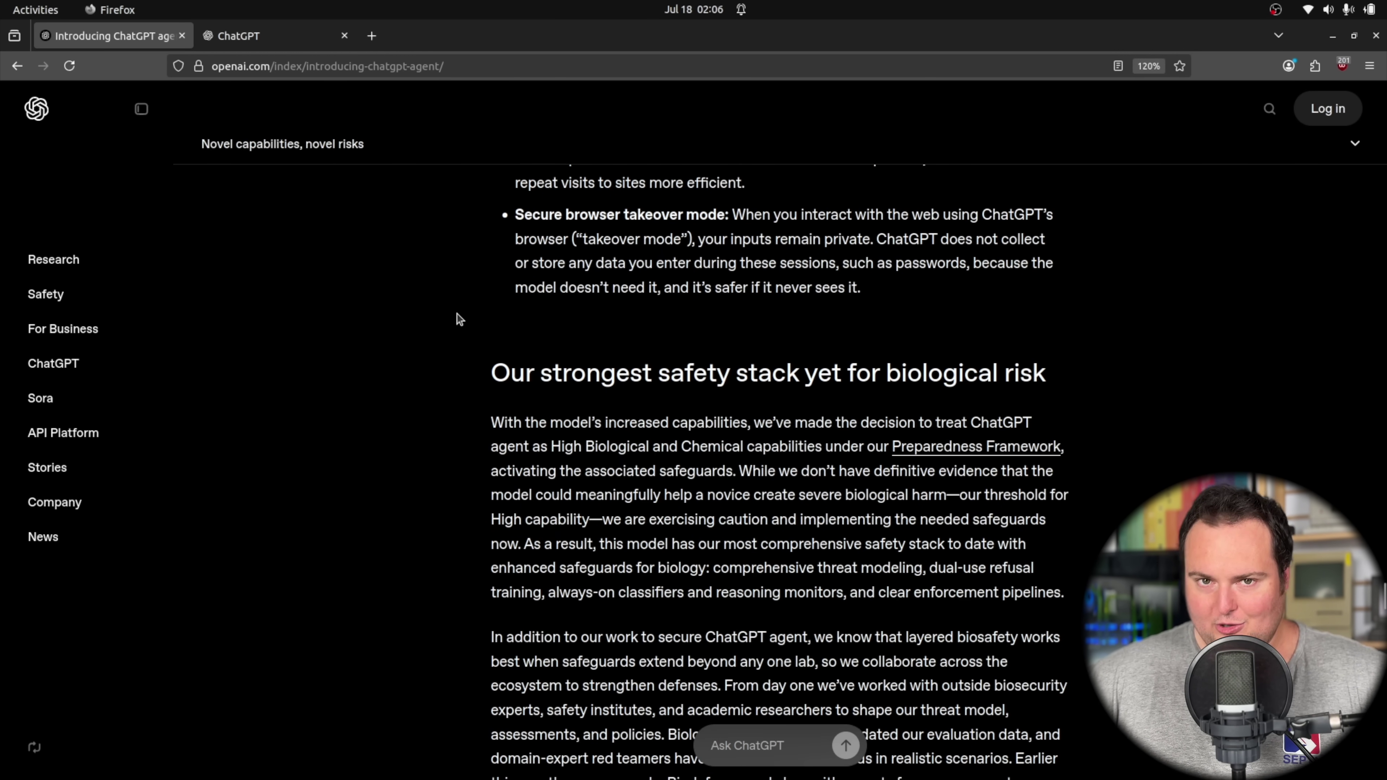
Scroll past the Limitations section to the Appendix's SpreadsheetBench results table.
{"action": "scroll", "coordinate": [453, 306], "scroll_direction": "down", "scroll_amount": 4}
{"action": "scroll", "coordinate": [494, 185], "scroll_direction": "up", "scroll_amount": 2}
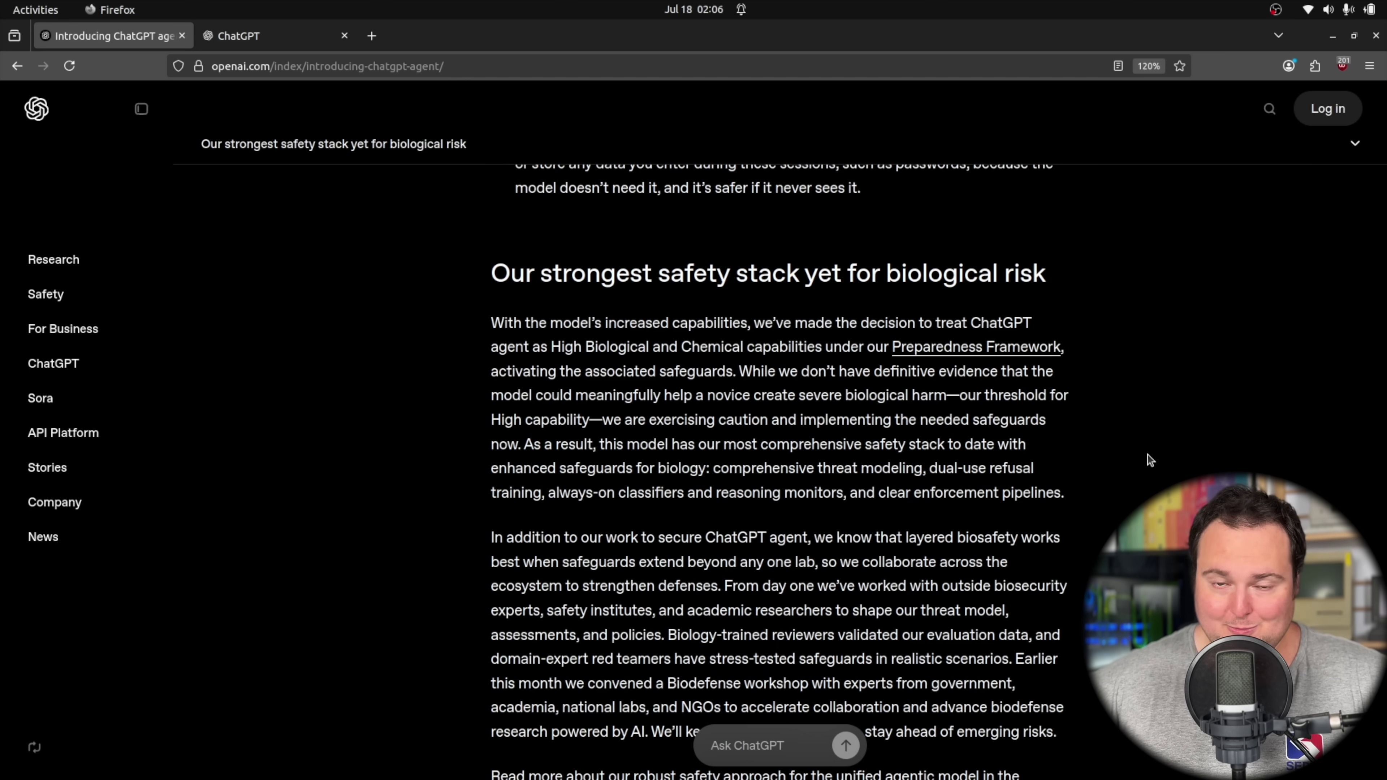
{"action": "scroll", "coordinate": [1041, 396], "scroll_direction": "down", "scroll_amount": 20}
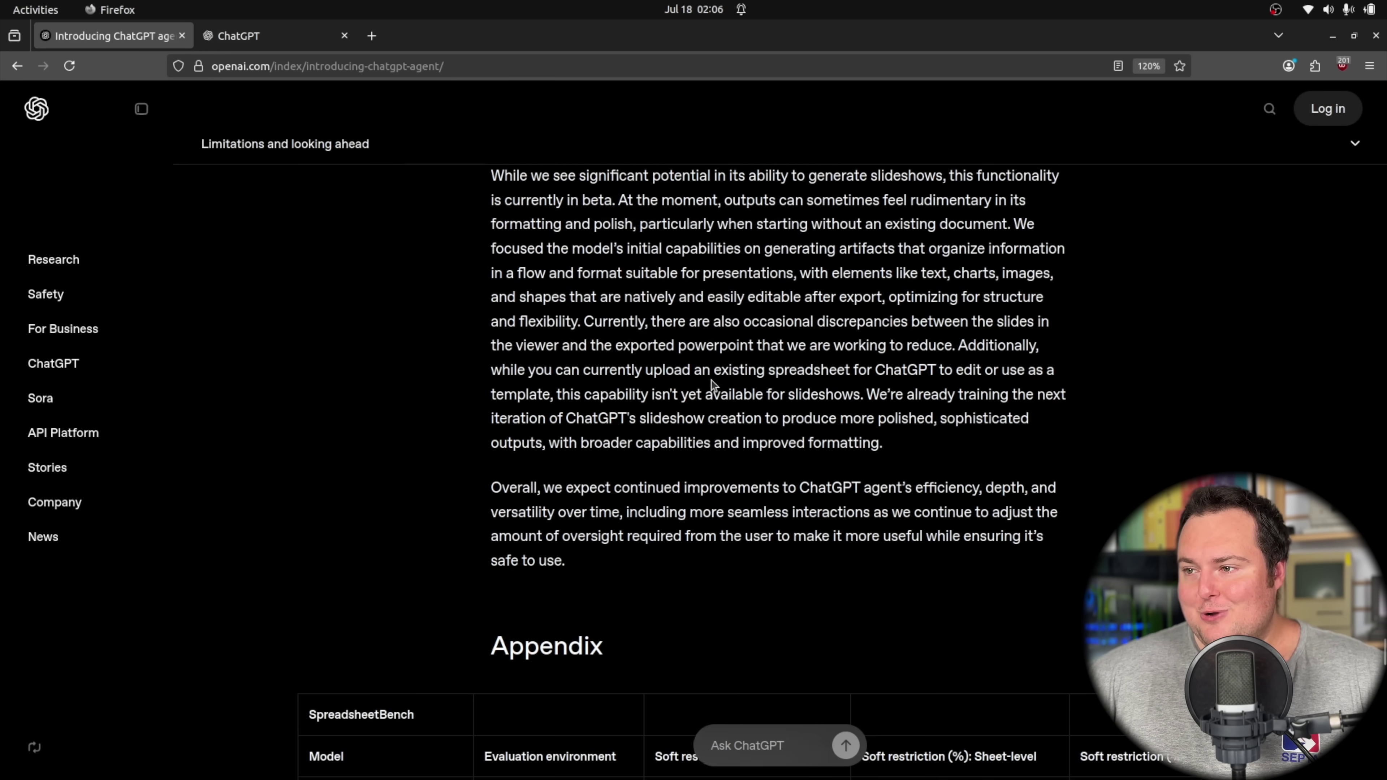
{"action": "scroll", "coordinate": [518, 334], "scroll_direction": "down", "scroll_amount": 5}
{"action": "scroll", "coordinate": [520, 289], "scroll_direction": "up", "scroll_amount": 5}
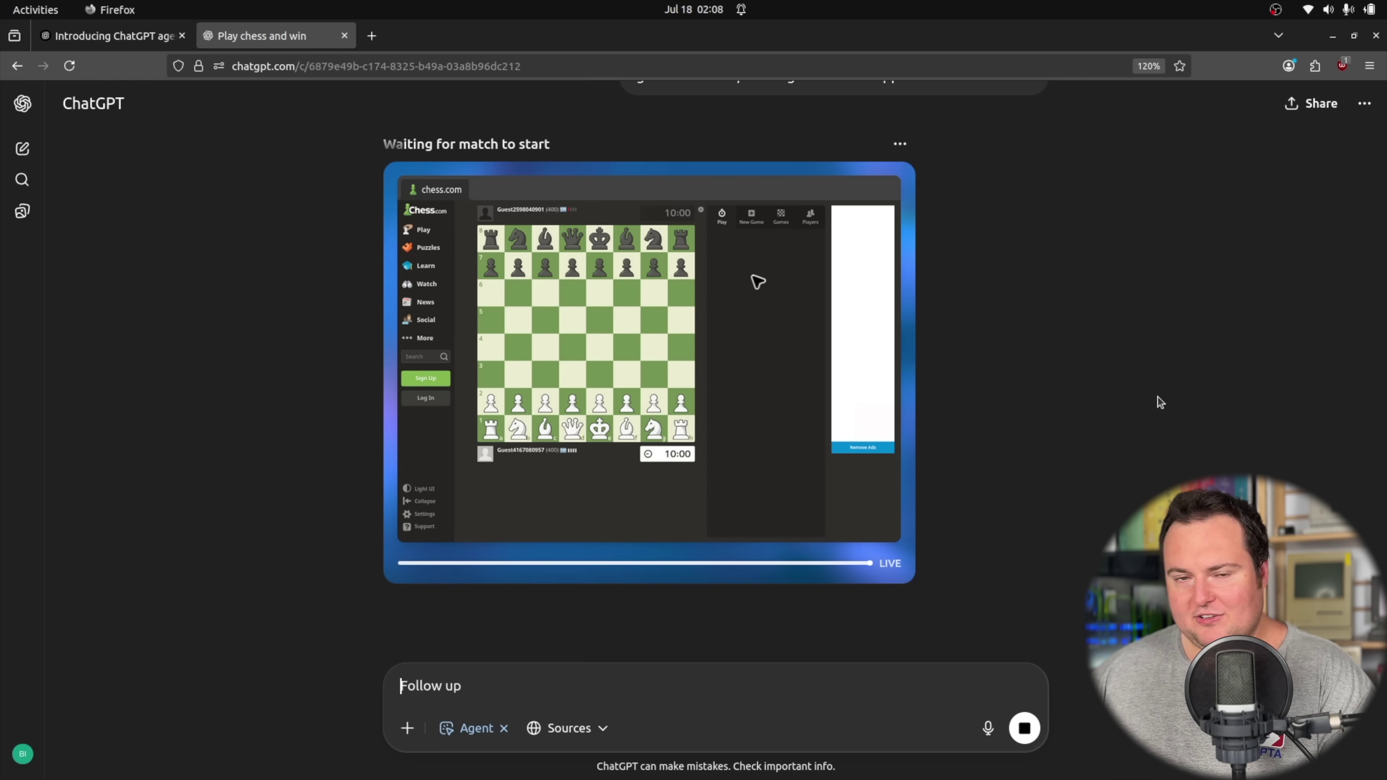
Zoom the chat page in with Ctrl++ while the agent's stalled chess game waits for an opponent.
{"action": "key", "text": "ctrl+plus"}
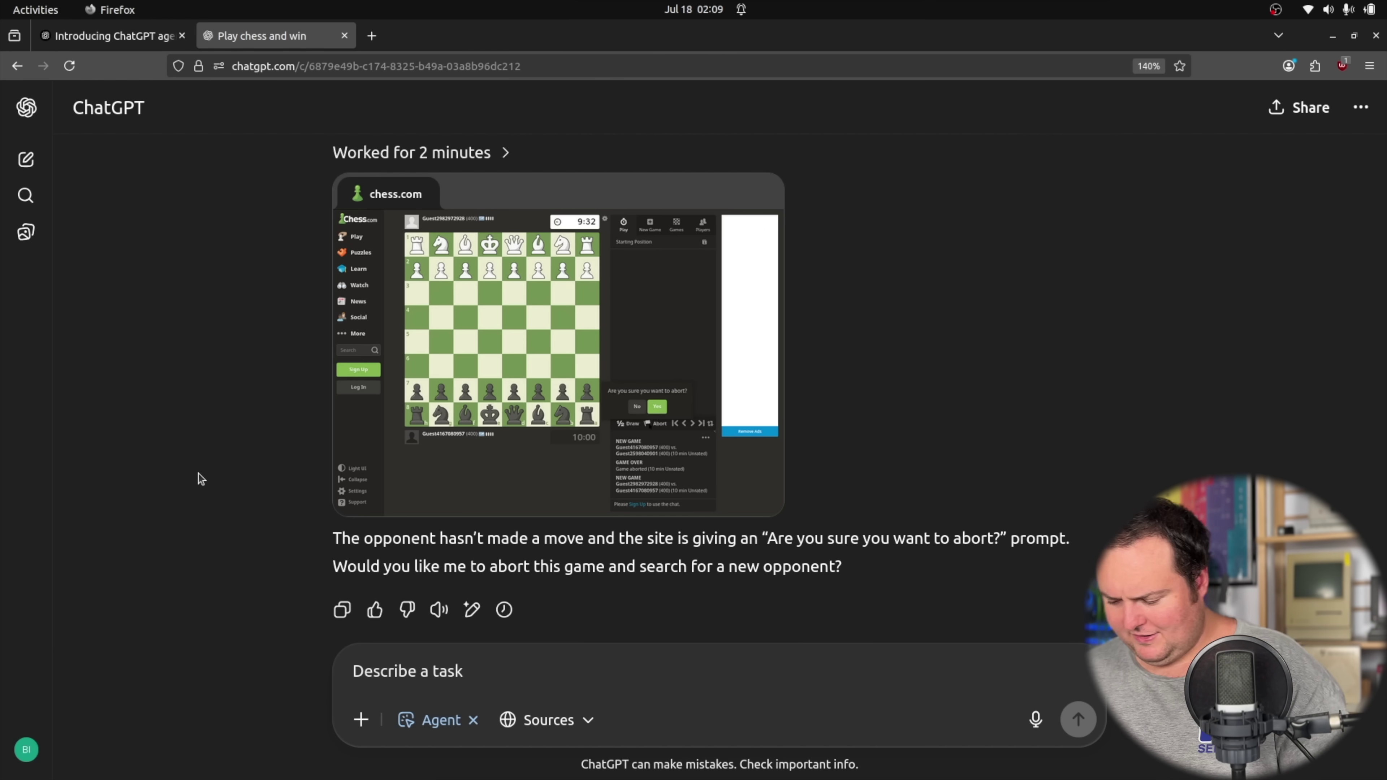
Reply to the agent with 'Wait for up to 30 seconds for opponent'.
{"action": "type", "text": "Wait for up to 30 seconds for op"}
{"action": "type", "text": "ponent"}
{"action": "key", "text": "Return"}
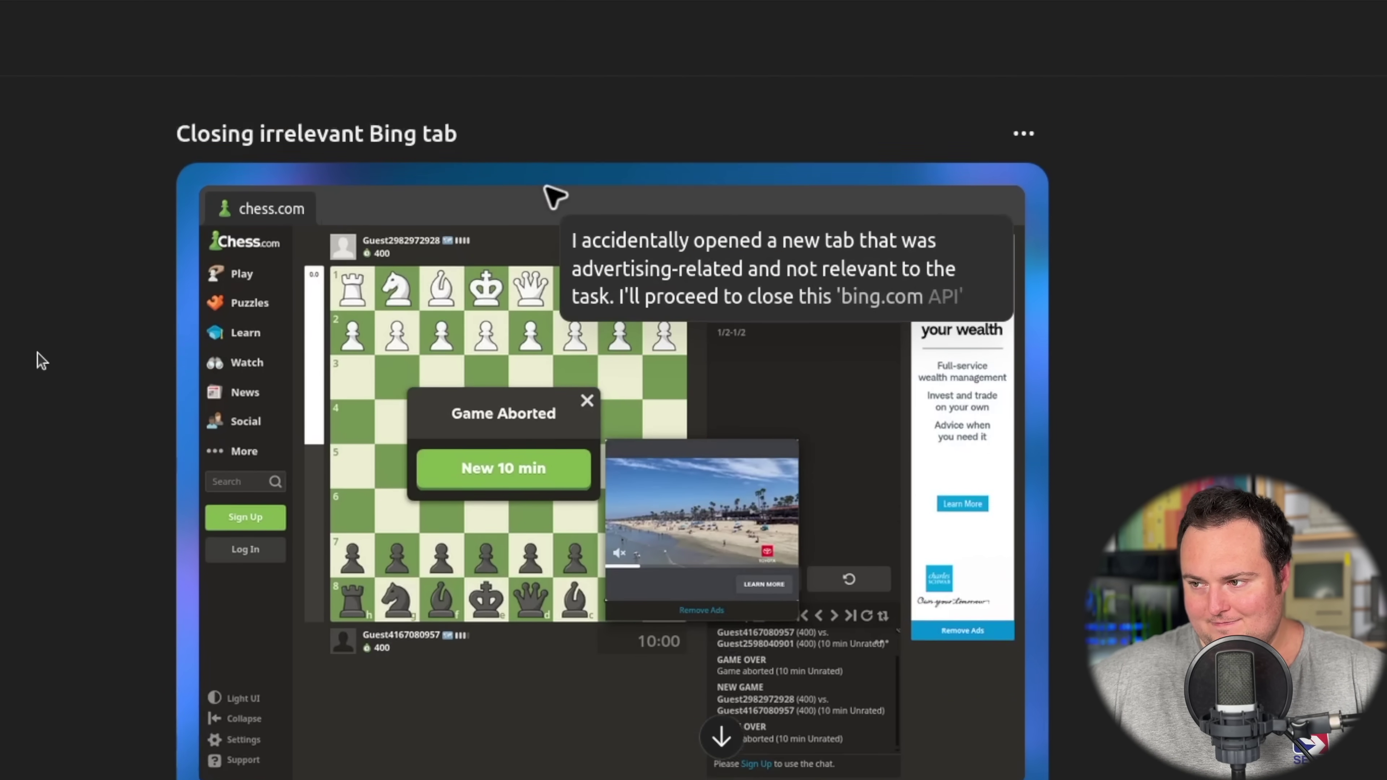
Scroll to the agent's live view as it starts a new 10-minute game and plays e4.
{"action": "scroll", "coordinate": [1152, 407], "scroll_direction": "up", "scroll_amount": 3}
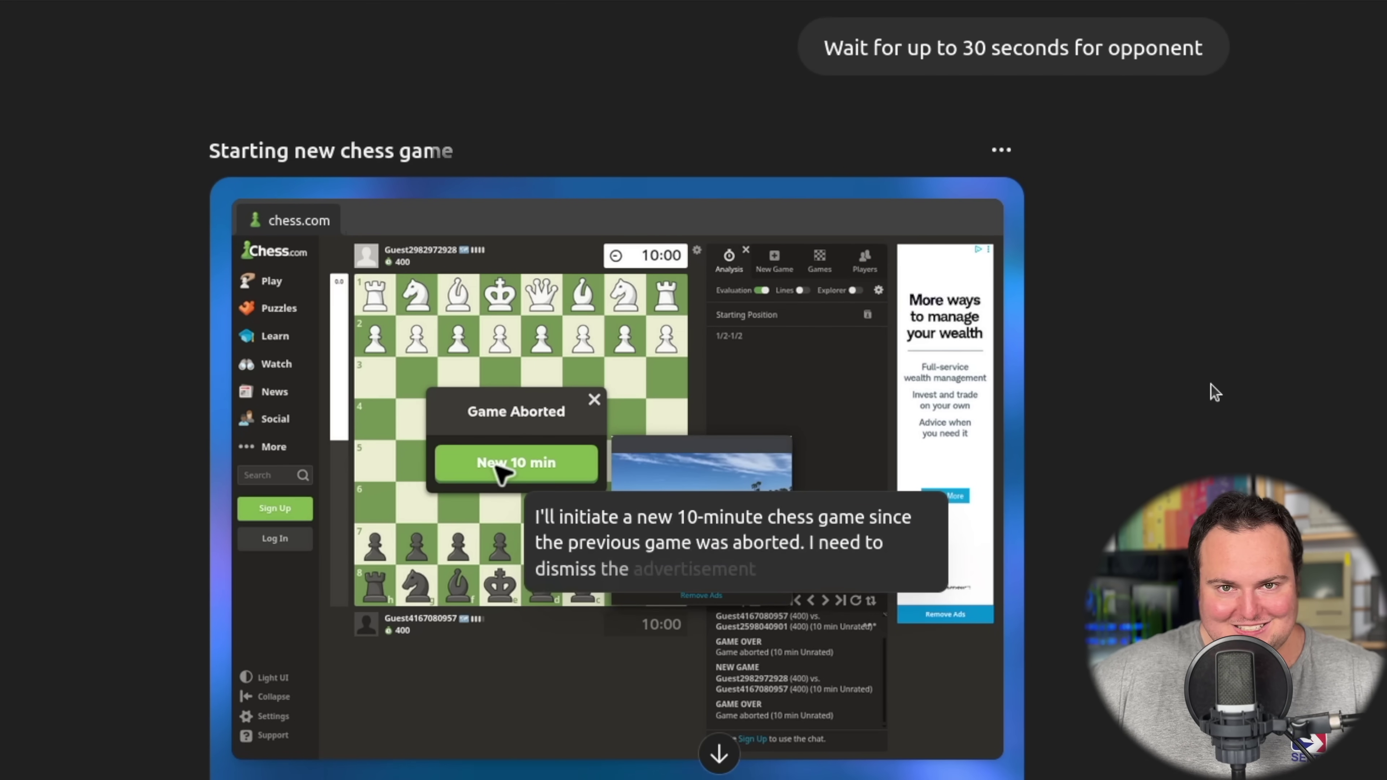
{"action": "scroll", "coordinate": [1217, 378], "scroll_direction": "down", "scroll_amount": 3}
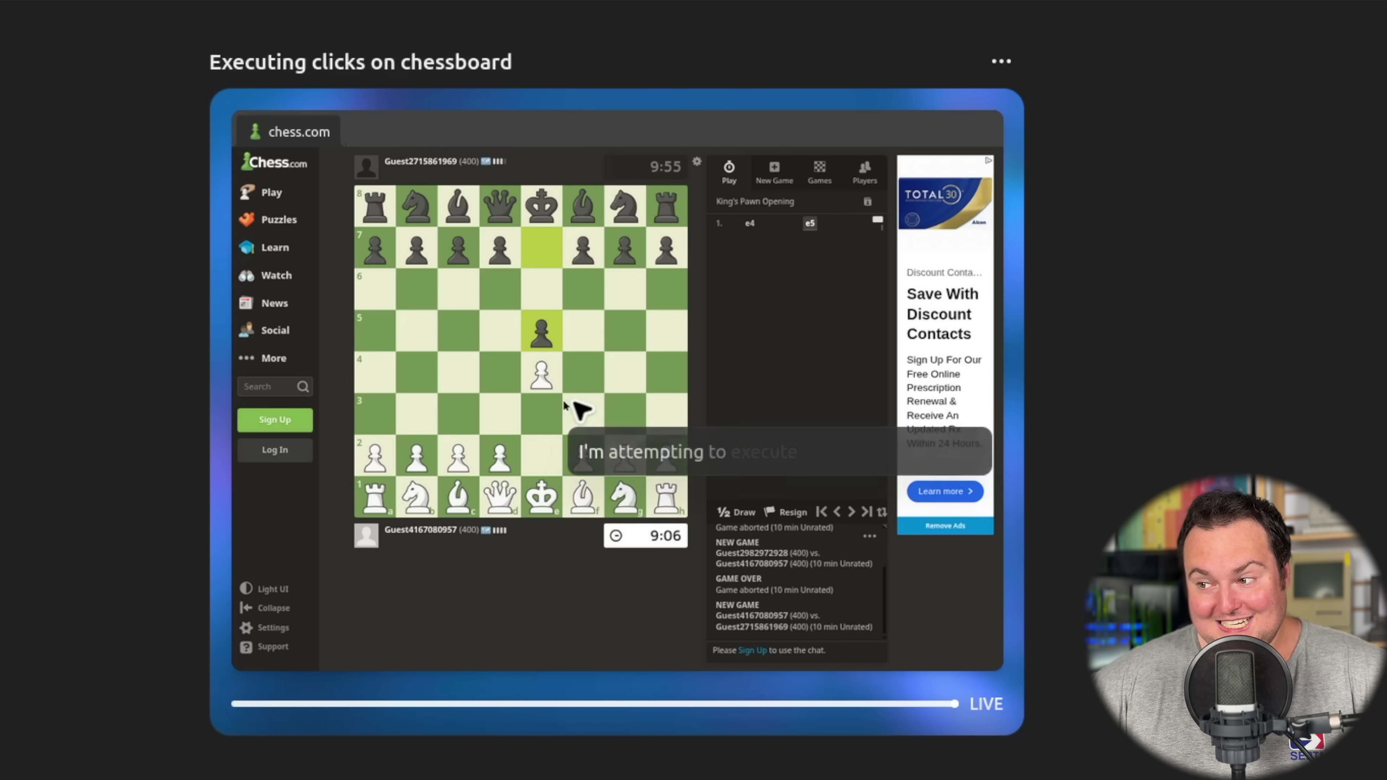
Click in the agent's live browser view while it starts a new 10-minute chess.com game.
{"action": "left_click", "coordinate": [573, 401]}
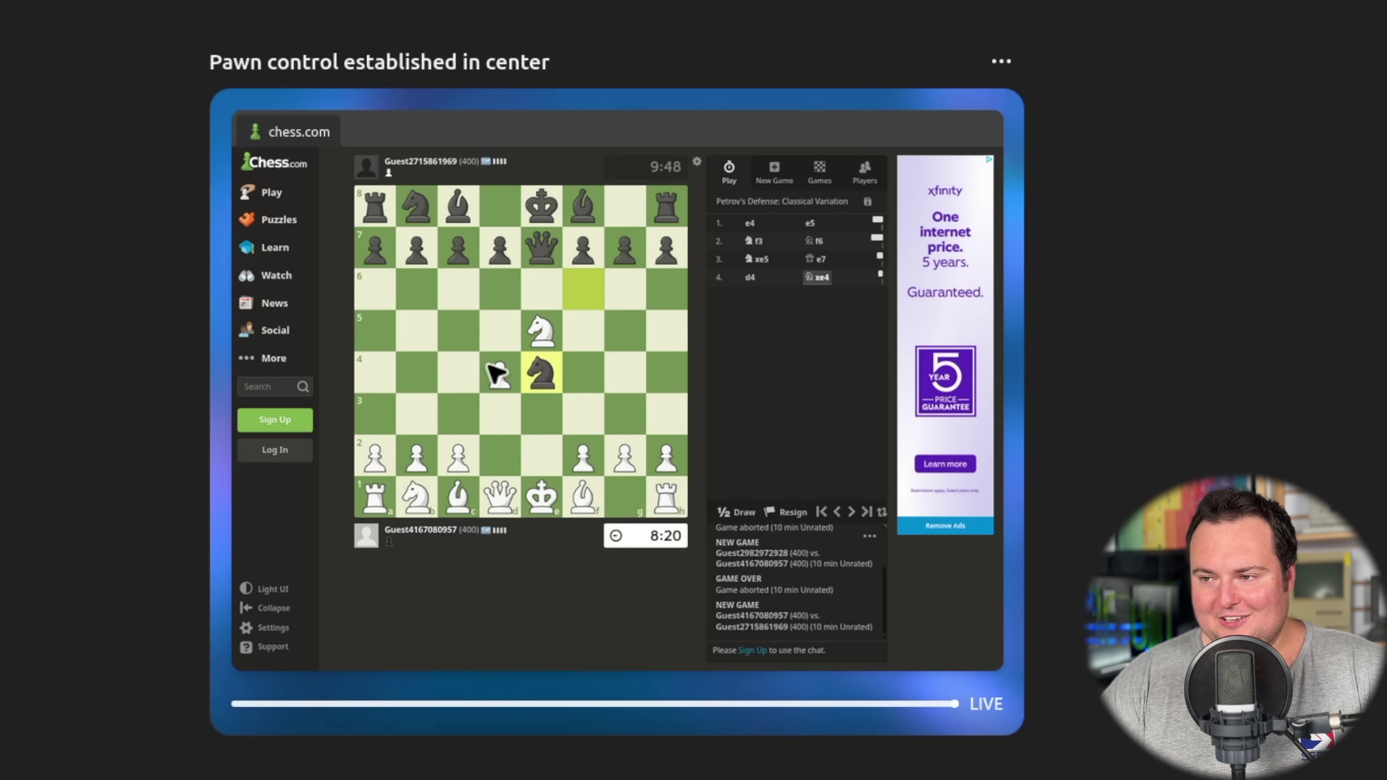
{"action": "left_click", "coordinate": [530, 449]}
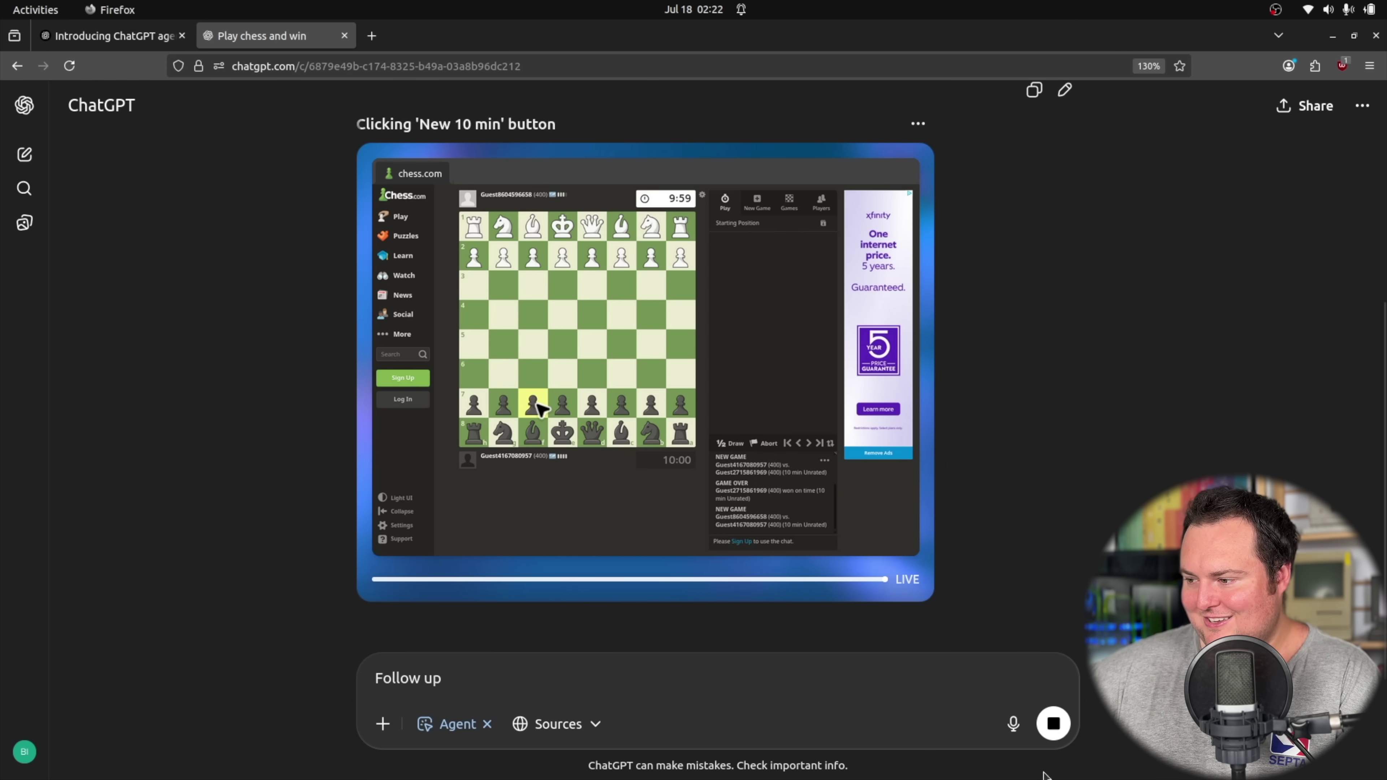
Stop the chess task and open a new Agent-mode chat showing the Presentations suggestions.
{"action": "left_click", "coordinate": [1053, 723]}
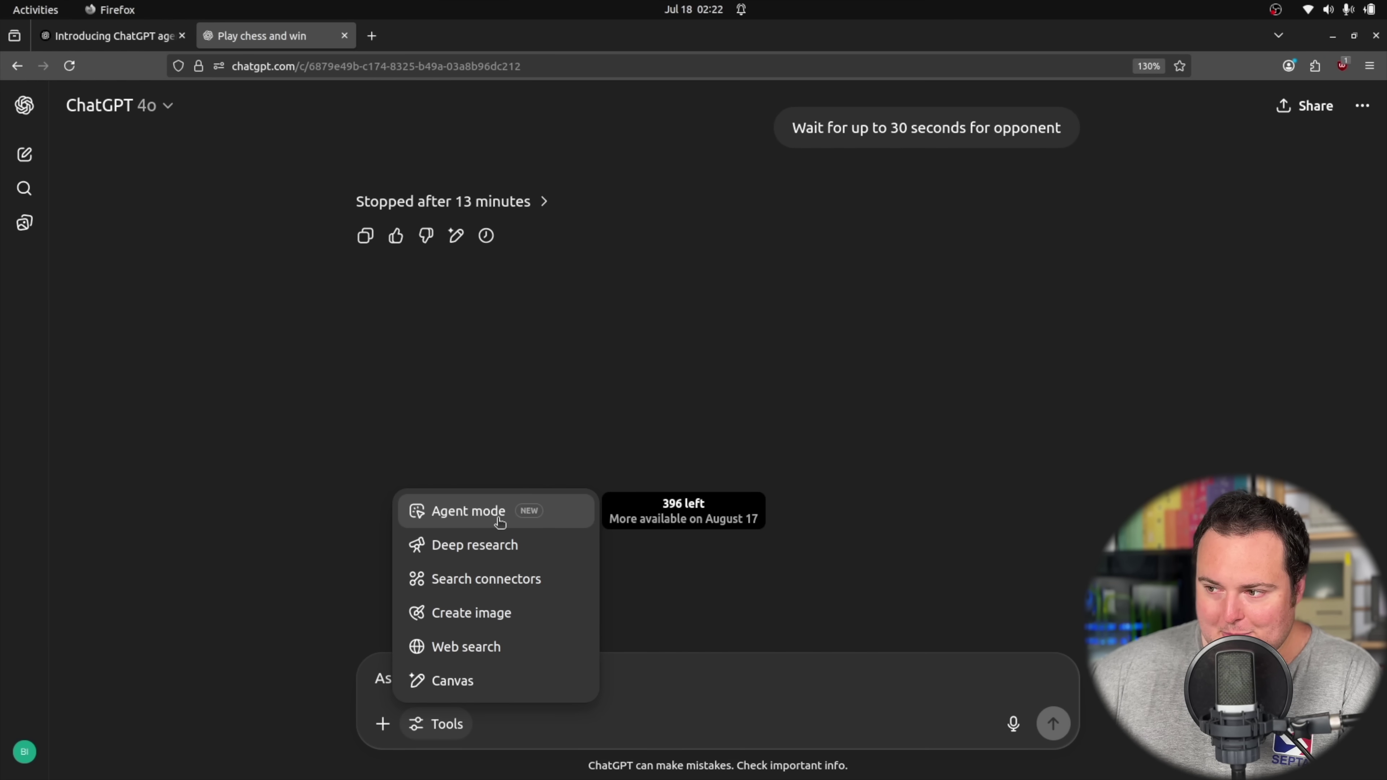
{"action": "key", "text": "Escape"}
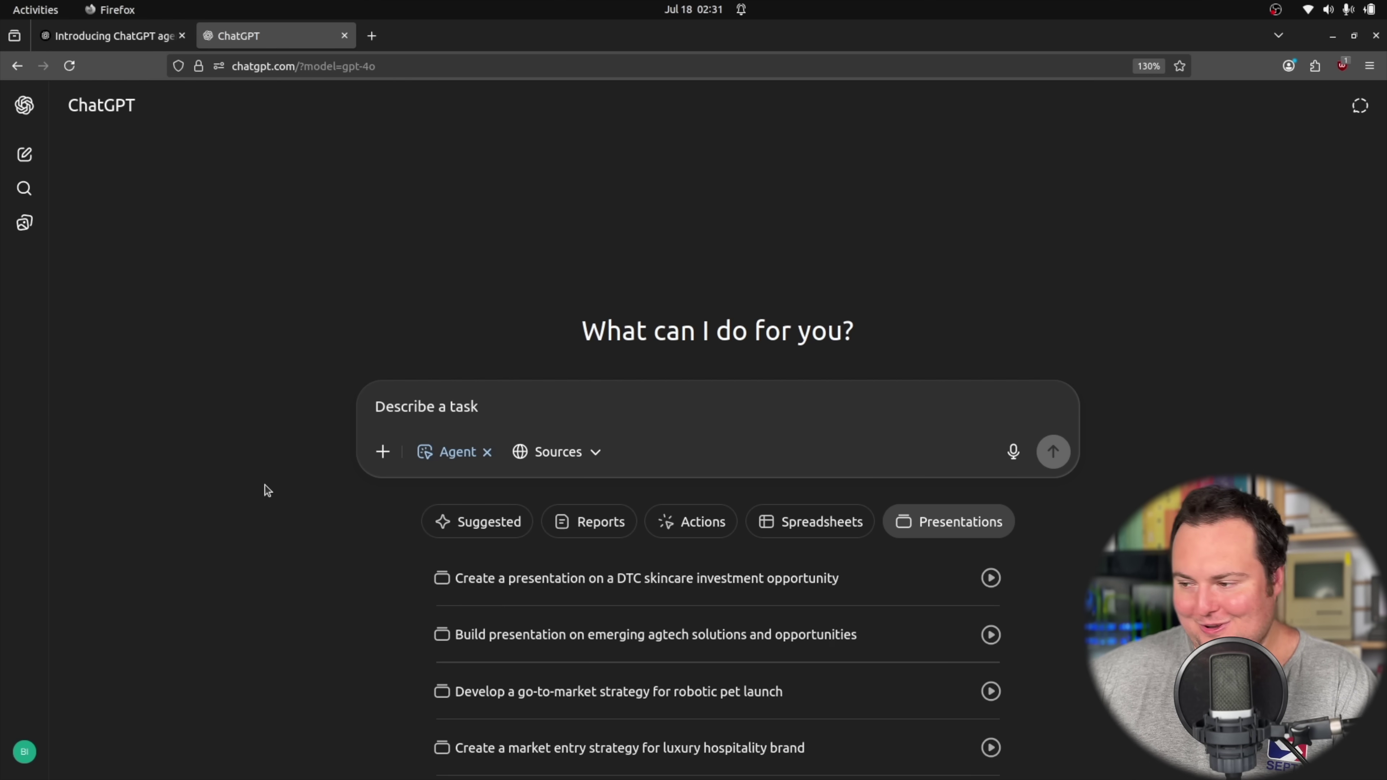
{"action": "scroll", "coordinate": [669, 564], "scroll_direction": "down", "scroll_amount": 2}
{"action": "scroll", "coordinate": [601, 568], "scroll_direction": "up", "scroll_amount": 2}
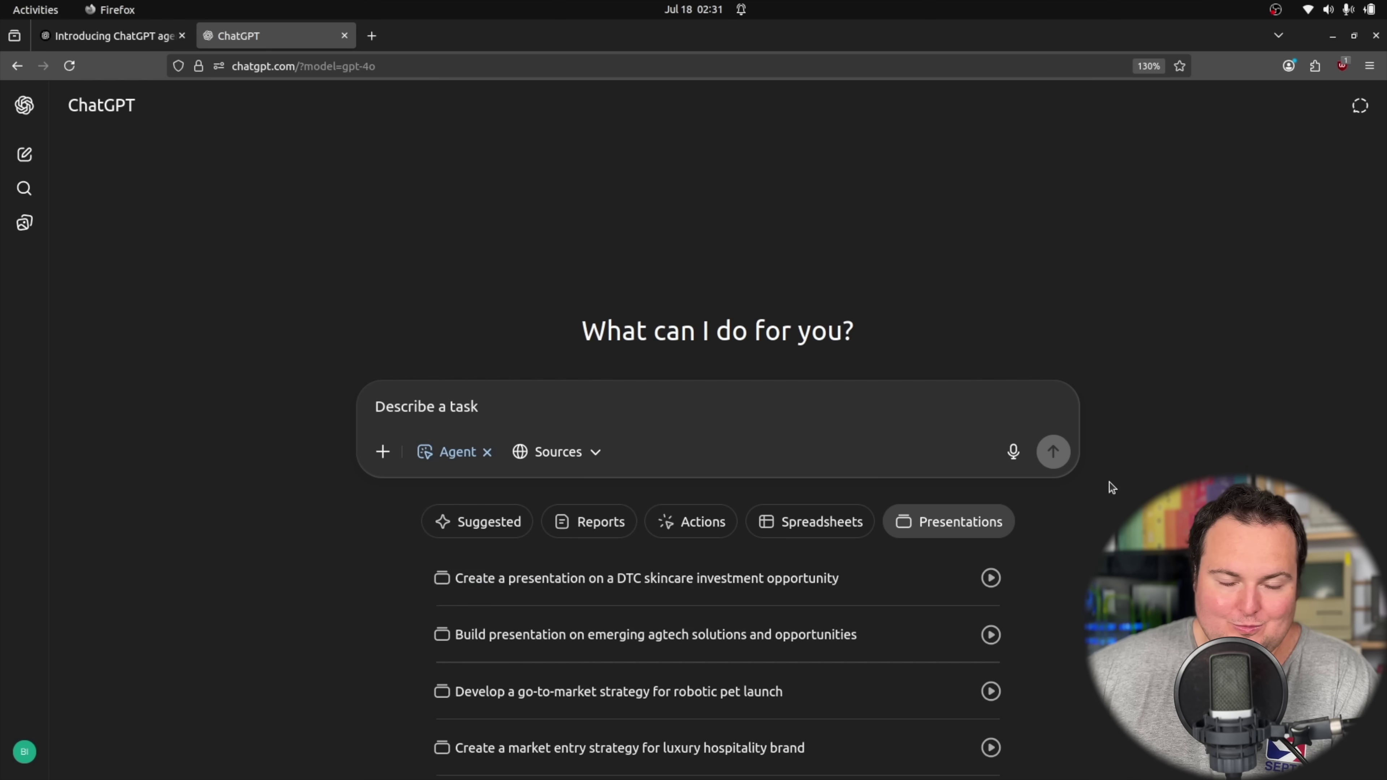
Send the agent the 'Develop a go-to-market strategy for robotic pet launch' suggestion.
{"action": "scroll", "coordinate": [796, 653], "scroll_direction": "down", "scroll_amount": 2}
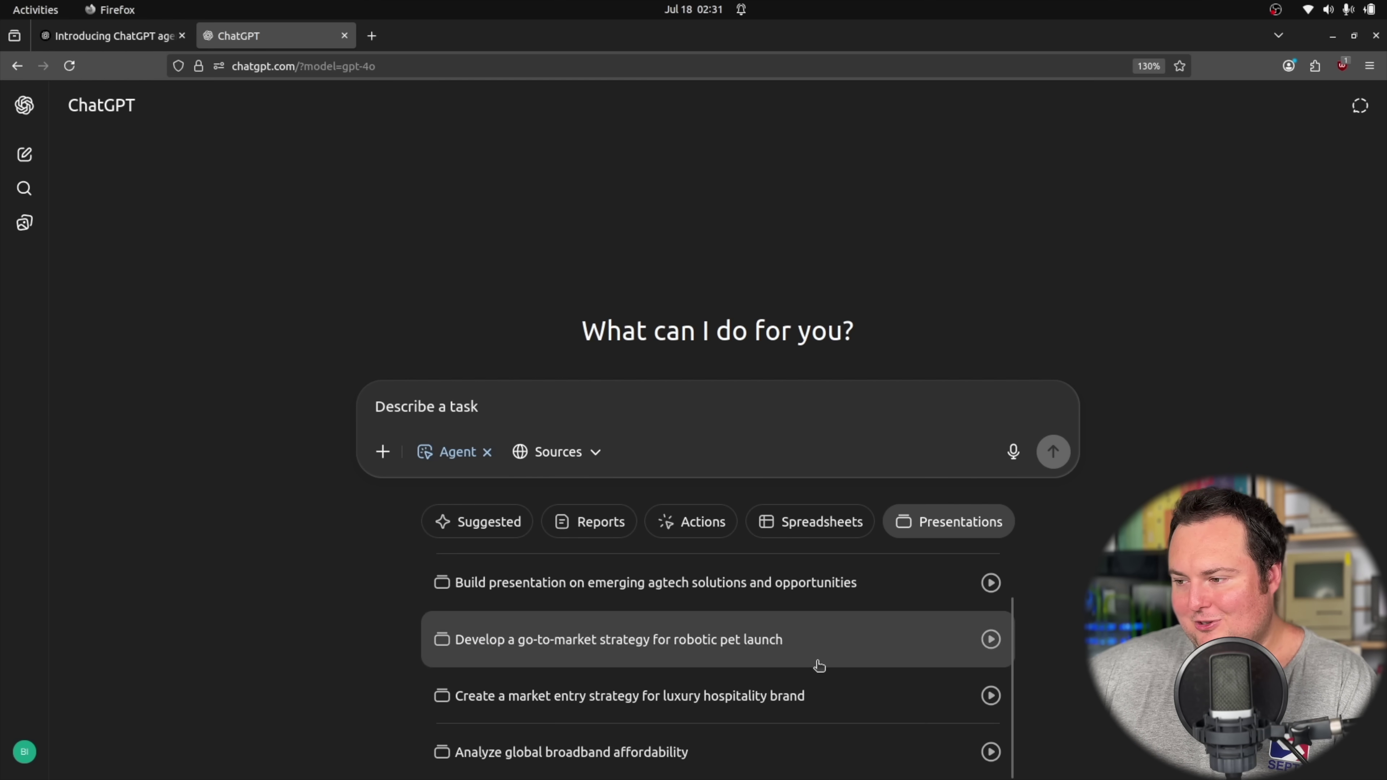
{"action": "left_click", "coordinate": [782, 660]}
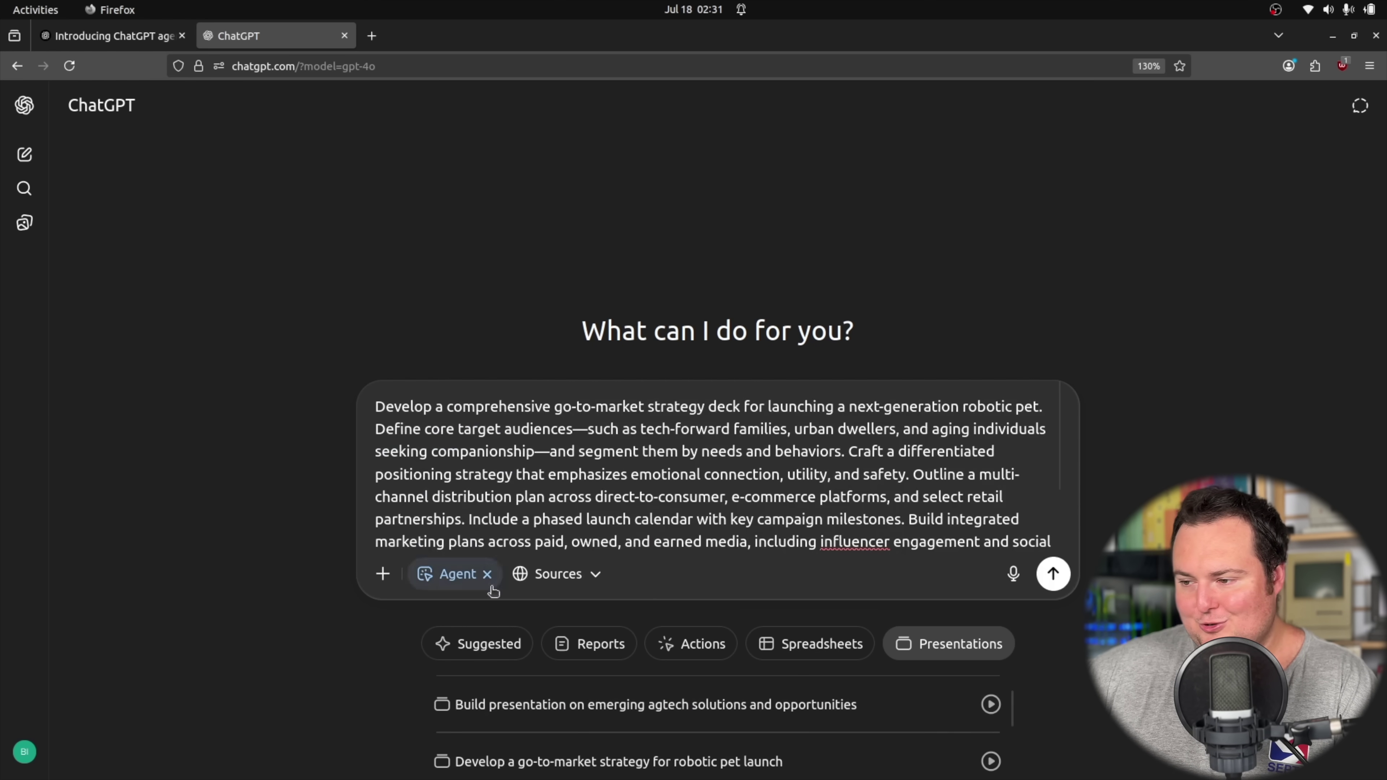
{"action": "scroll", "coordinate": [674, 473], "scroll_direction": "down", "scroll_amount": 3}
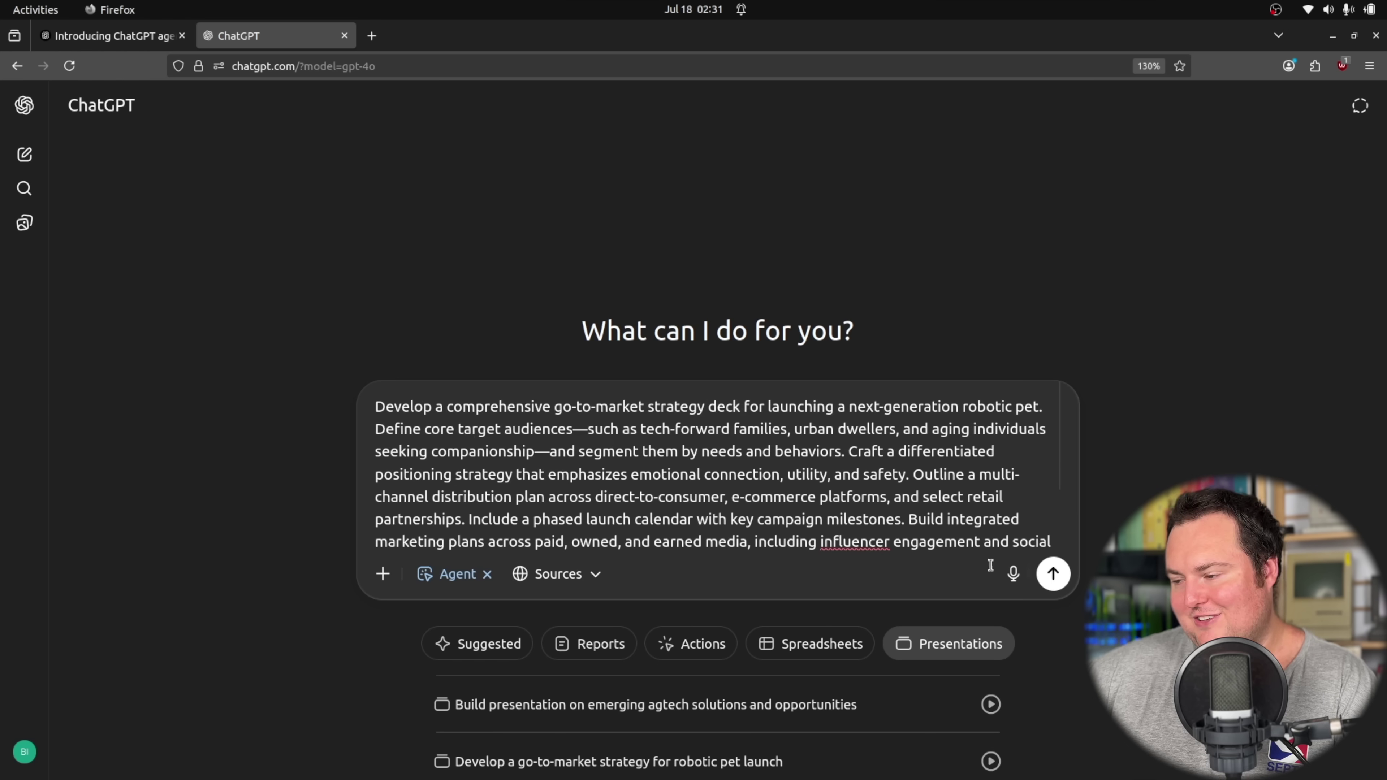
{"action": "left_click", "coordinate": [1053, 573]}
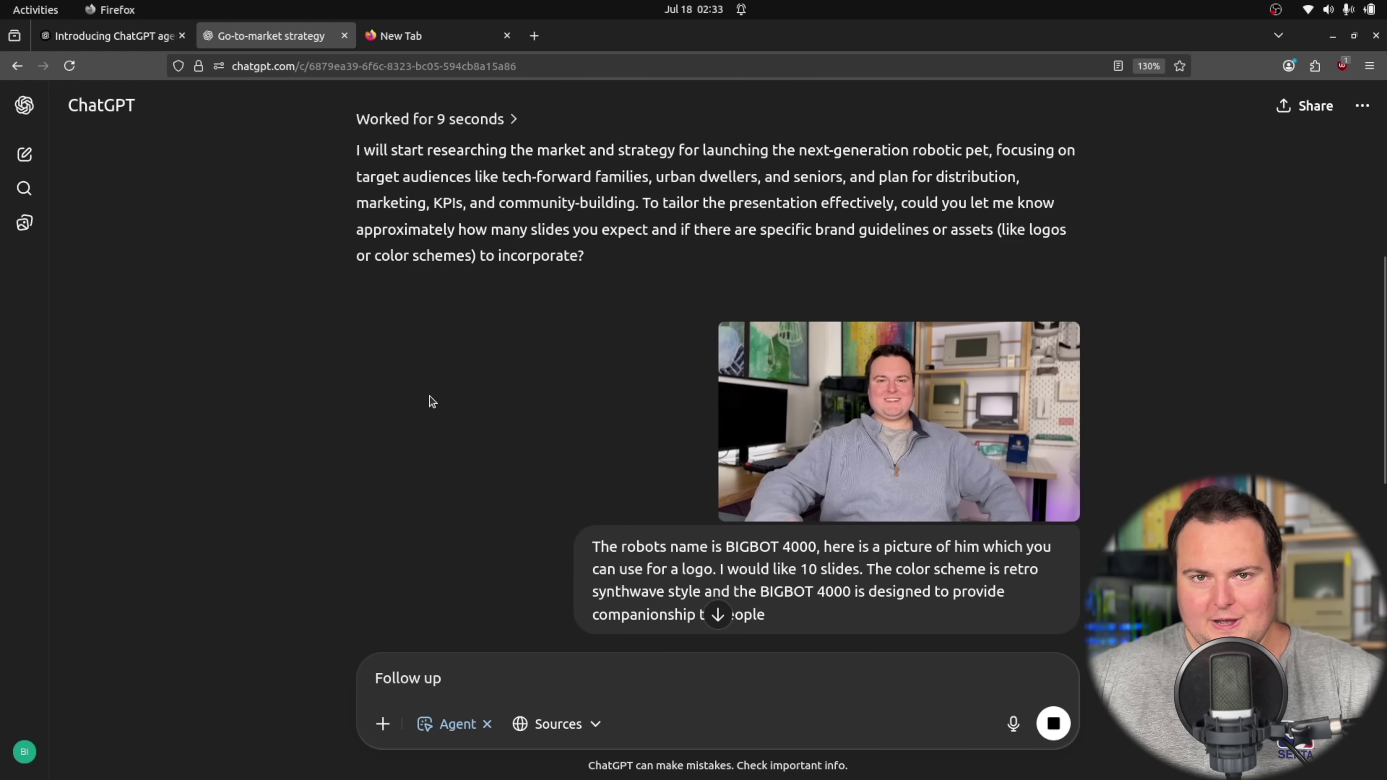
Read the agent's 10-slide BIGBOT 4000 plan as it starts researching robotic pet market reports.
{"action": "scroll", "coordinate": [431, 402], "scroll_direction": "up", "scroll_amount": 4}
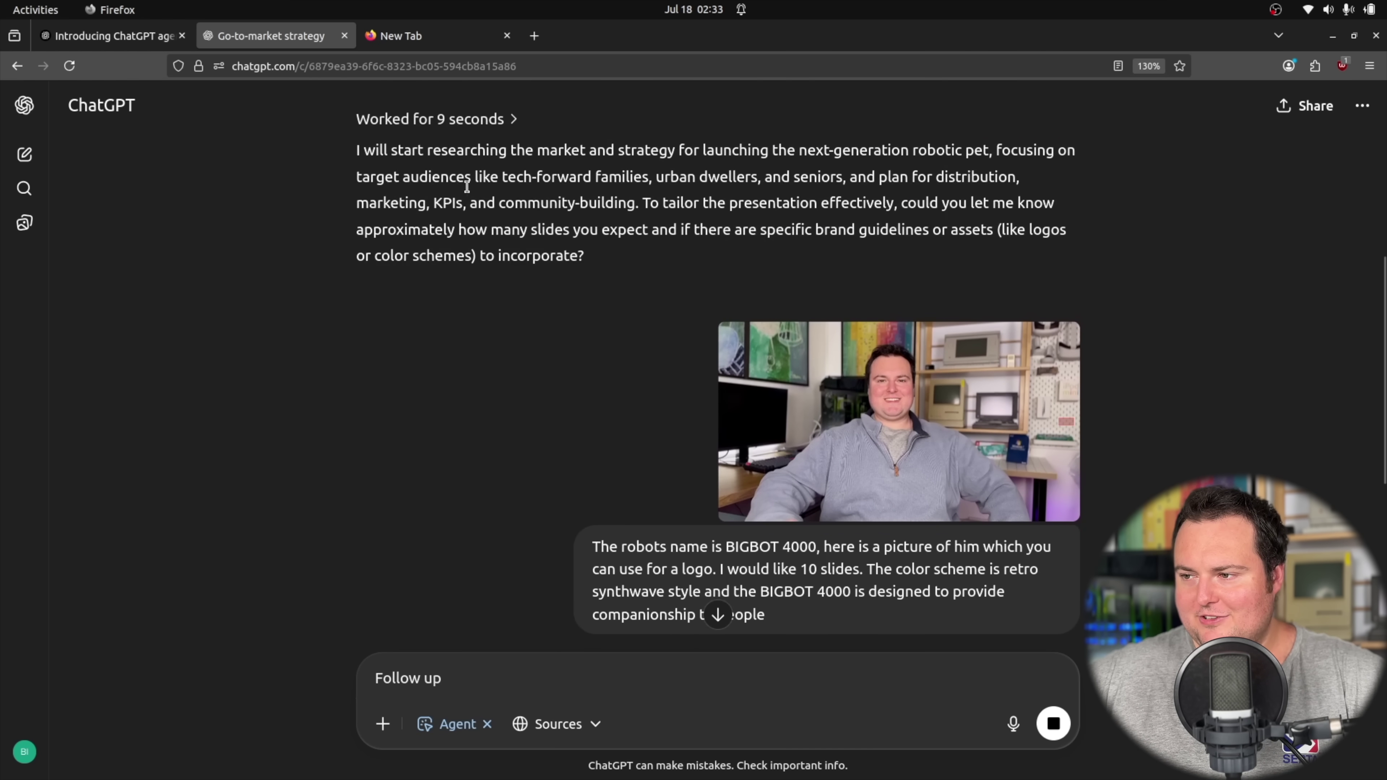
{"action": "scroll", "coordinate": [412, 229], "scroll_direction": "down", "scroll_amount": 3}
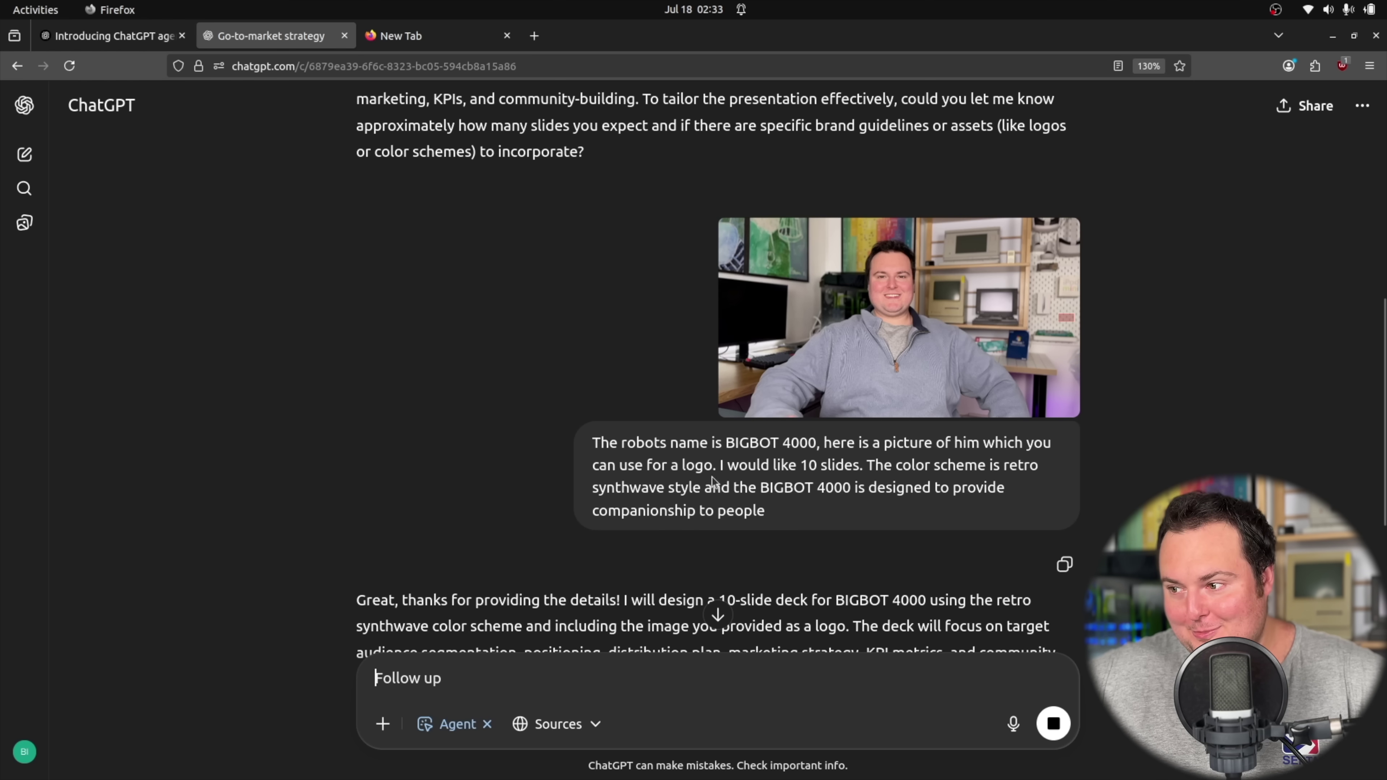
{"action": "scroll", "coordinate": [704, 443], "scroll_direction": "down", "scroll_amount": 2}
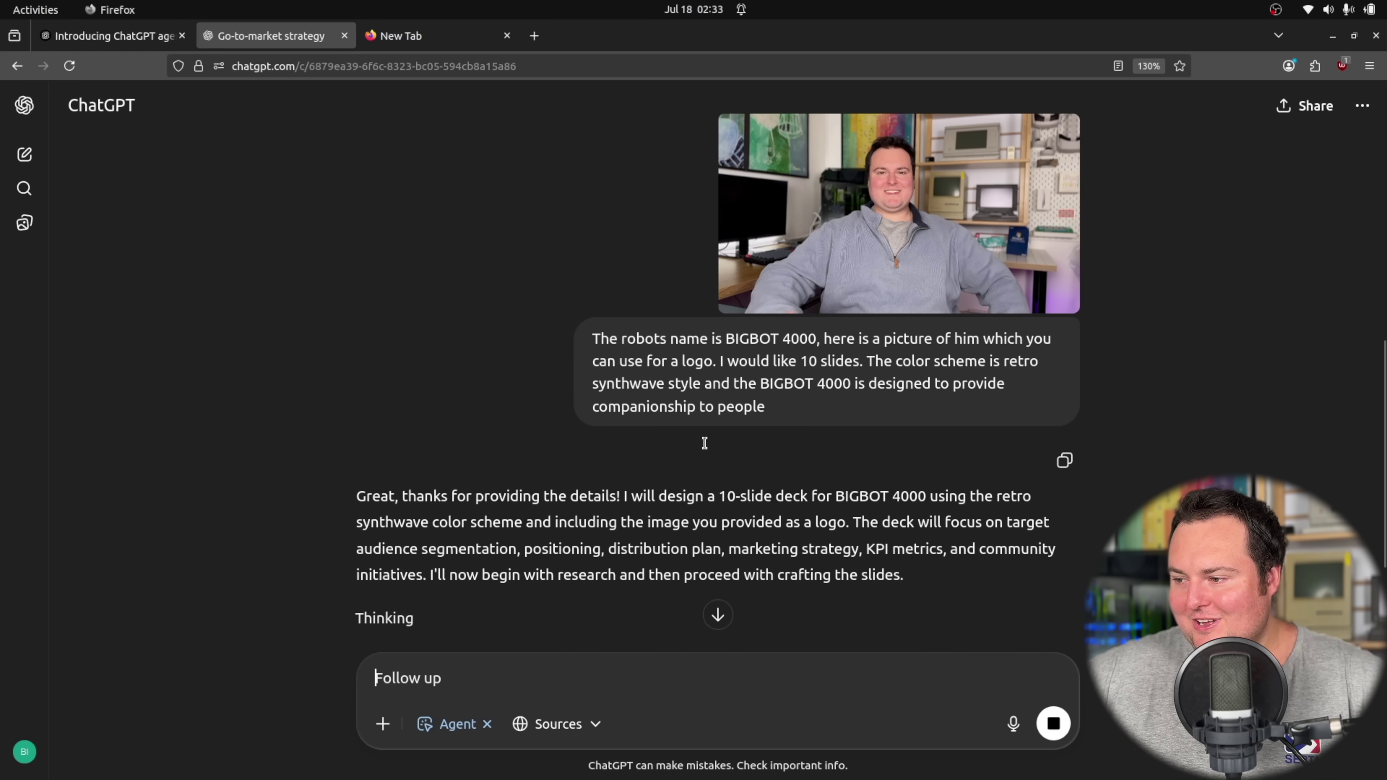
{"action": "scroll", "coordinate": [746, 355], "scroll_direction": "down", "scroll_amount": 2}
{"action": "scroll", "coordinate": [798, 339], "scroll_direction": "up", "scroll_amount": 2}
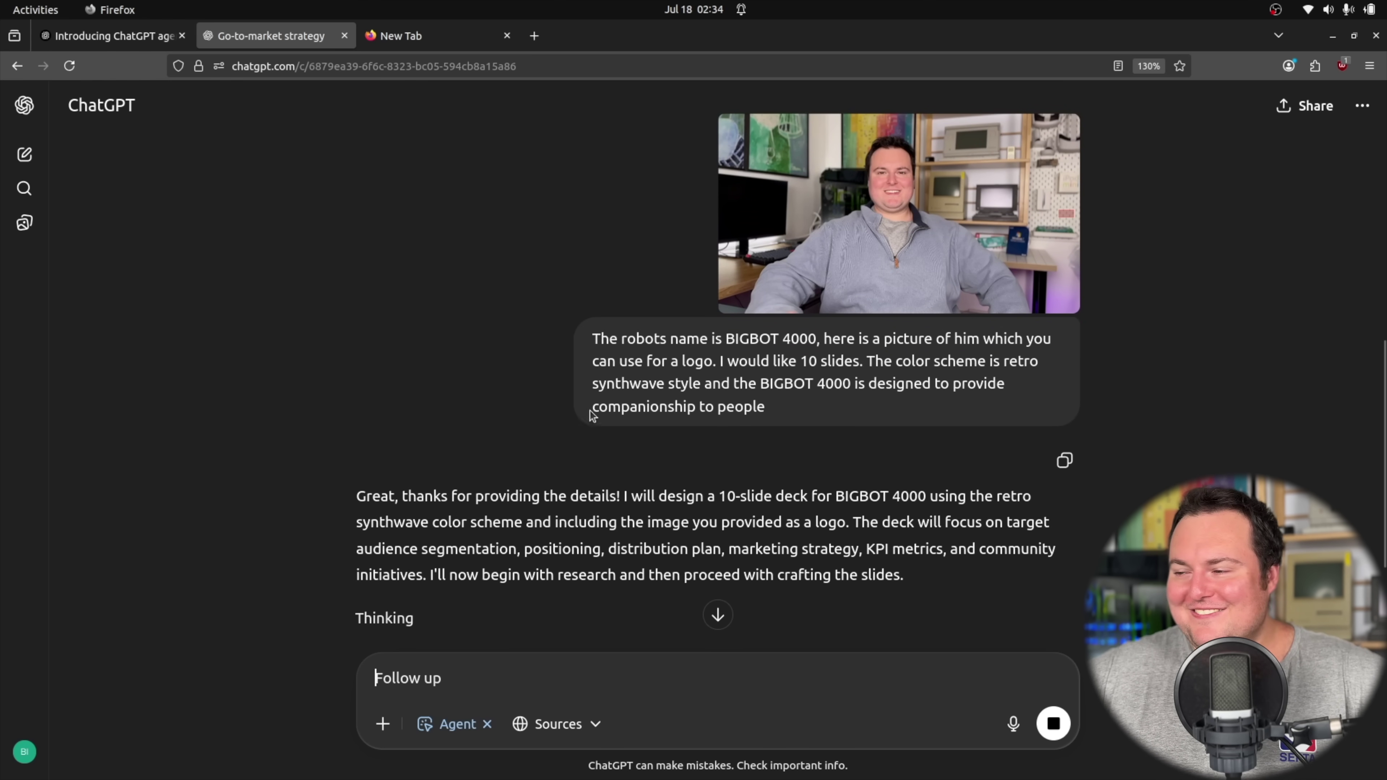
{"action": "scroll", "coordinate": [519, 375], "scroll_direction": "down", "scroll_amount": 4}
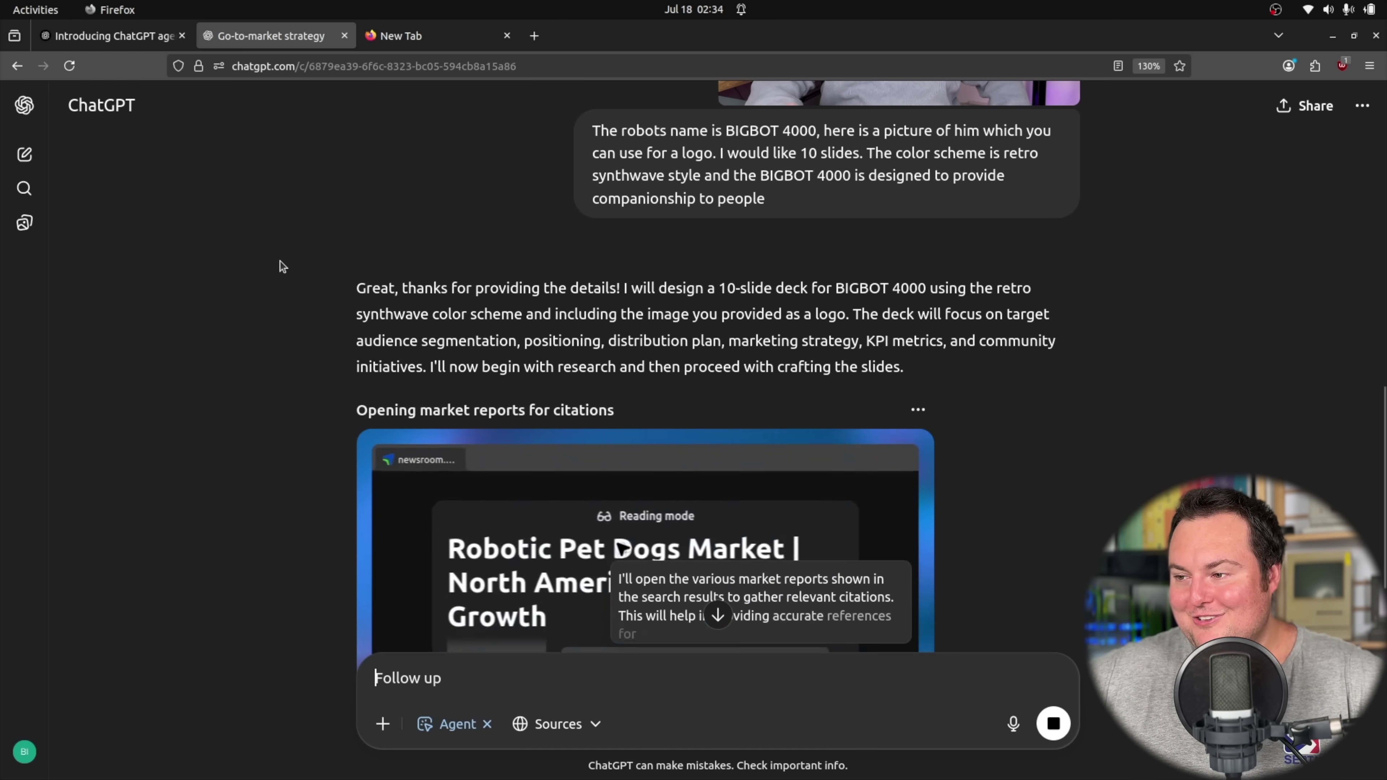
Scroll down to the agent's finished 10-slide PowerPoint deck and research report deliverables.
{"action": "scroll", "coordinate": [282, 266], "scroll_direction": "down", "scroll_amount": 4}
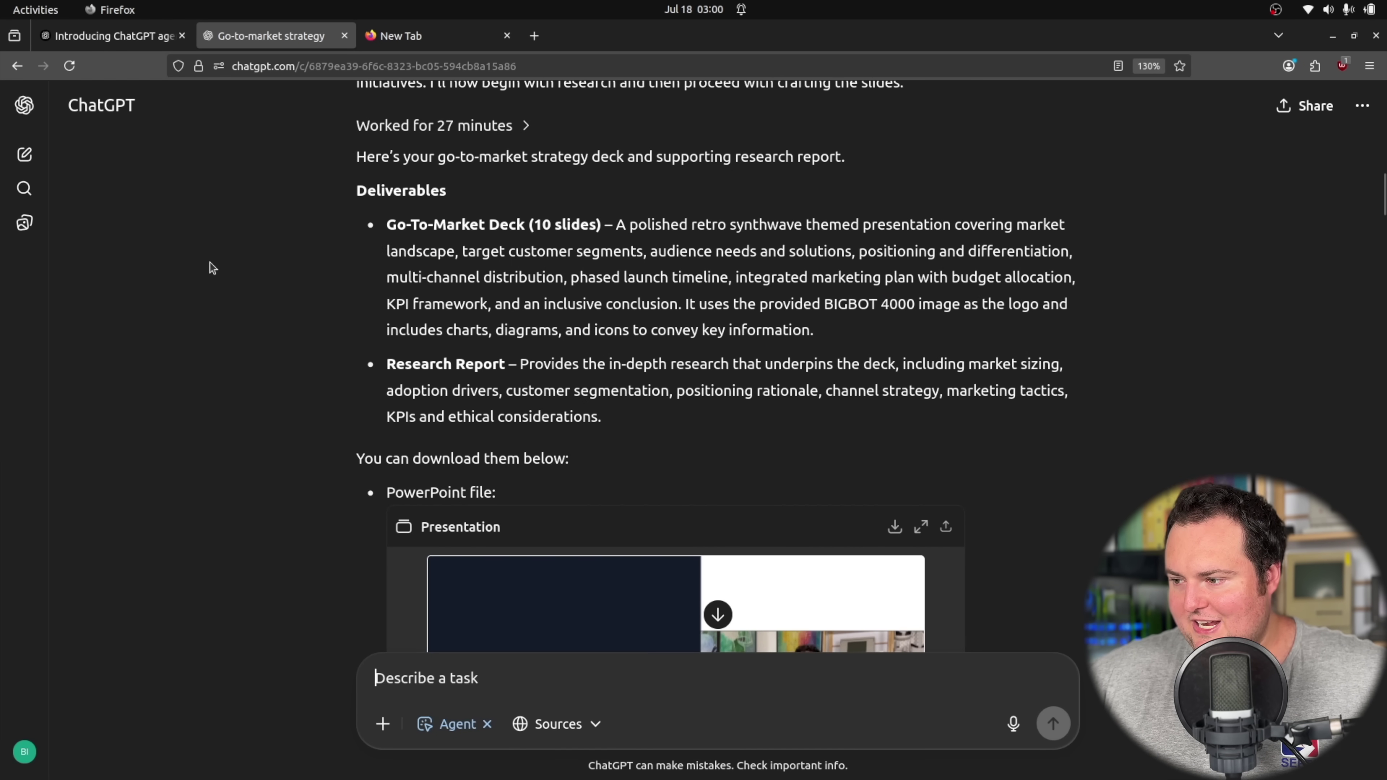
Expand the Presentation card to preview the BIGBOT 4000 'Go-To-Market Strategy' deck and its slide thumbnails.
{"action": "scroll", "coordinate": [213, 270], "scroll_direction": "up", "scroll_amount": 10}
{"action": "scroll", "coordinate": [213, 270], "scroll_direction": "down", "scroll_amount": 3}
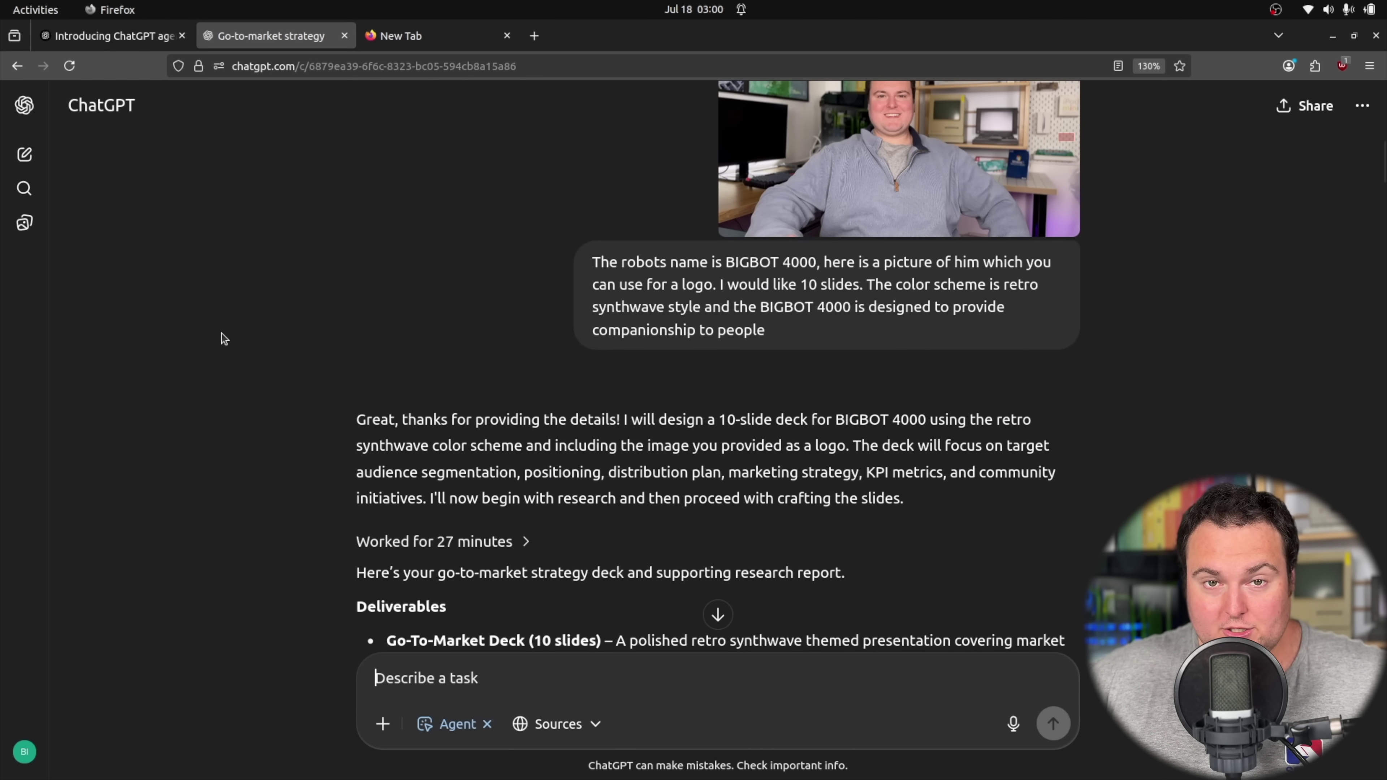
{"action": "scroll", "coordinate": [224, 338], "scroll_direction": "down", "scroll_amount": 8}
{"action": "scroll", "coordinate": [224, 339], "scroll_direction": "down", "scroll_amount": 3}
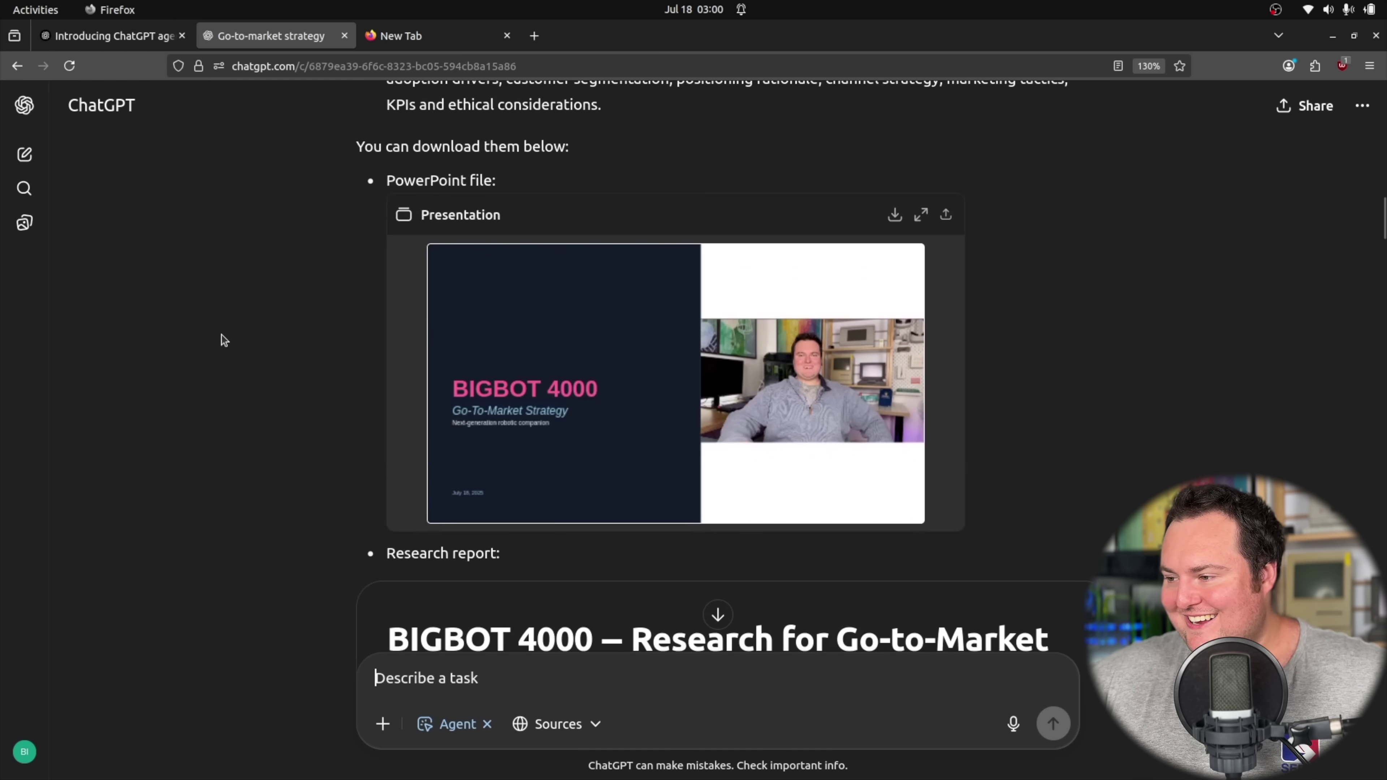
{"action": "mouse_move", "coordinate": [583, 271]}
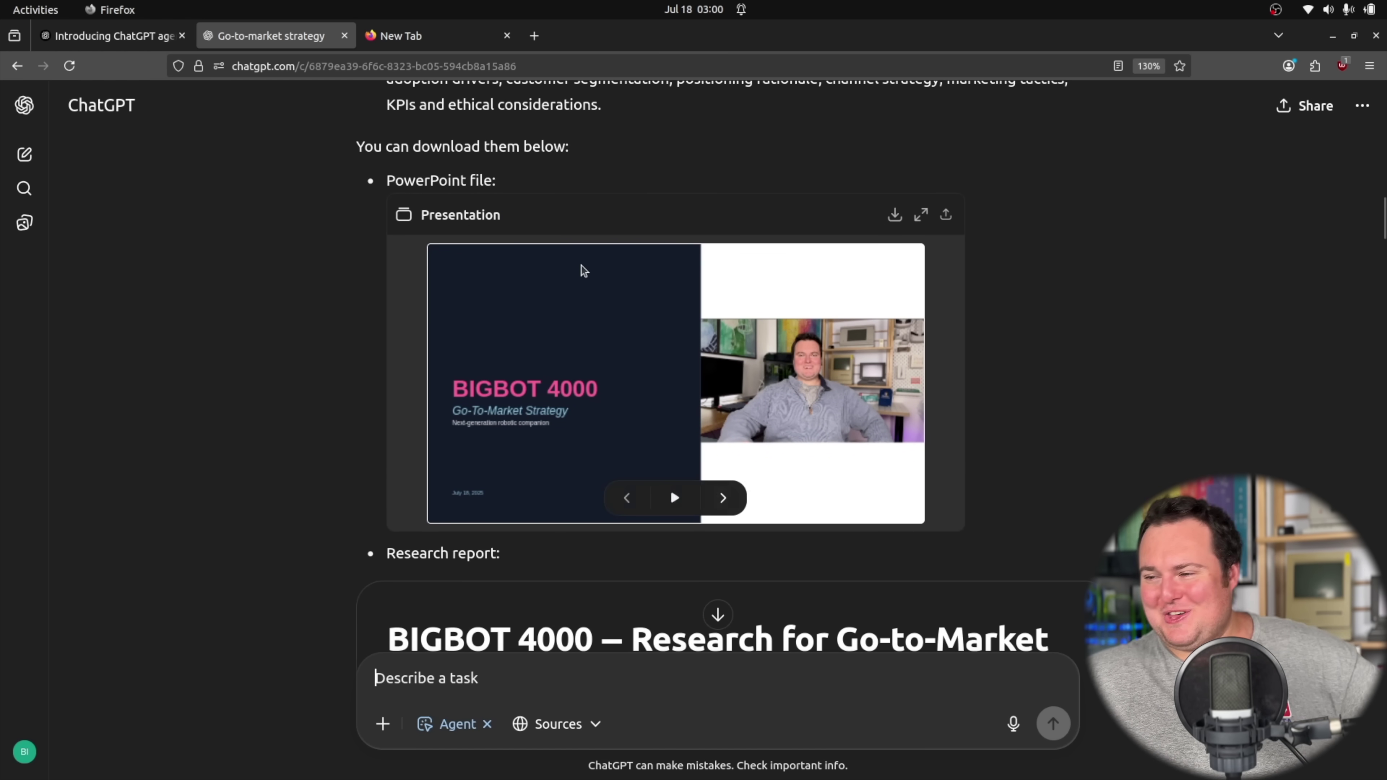
{"action": "scroll", "coordinate": [635, 384], "scroll_direction": "down", "scroll_amount": 3}
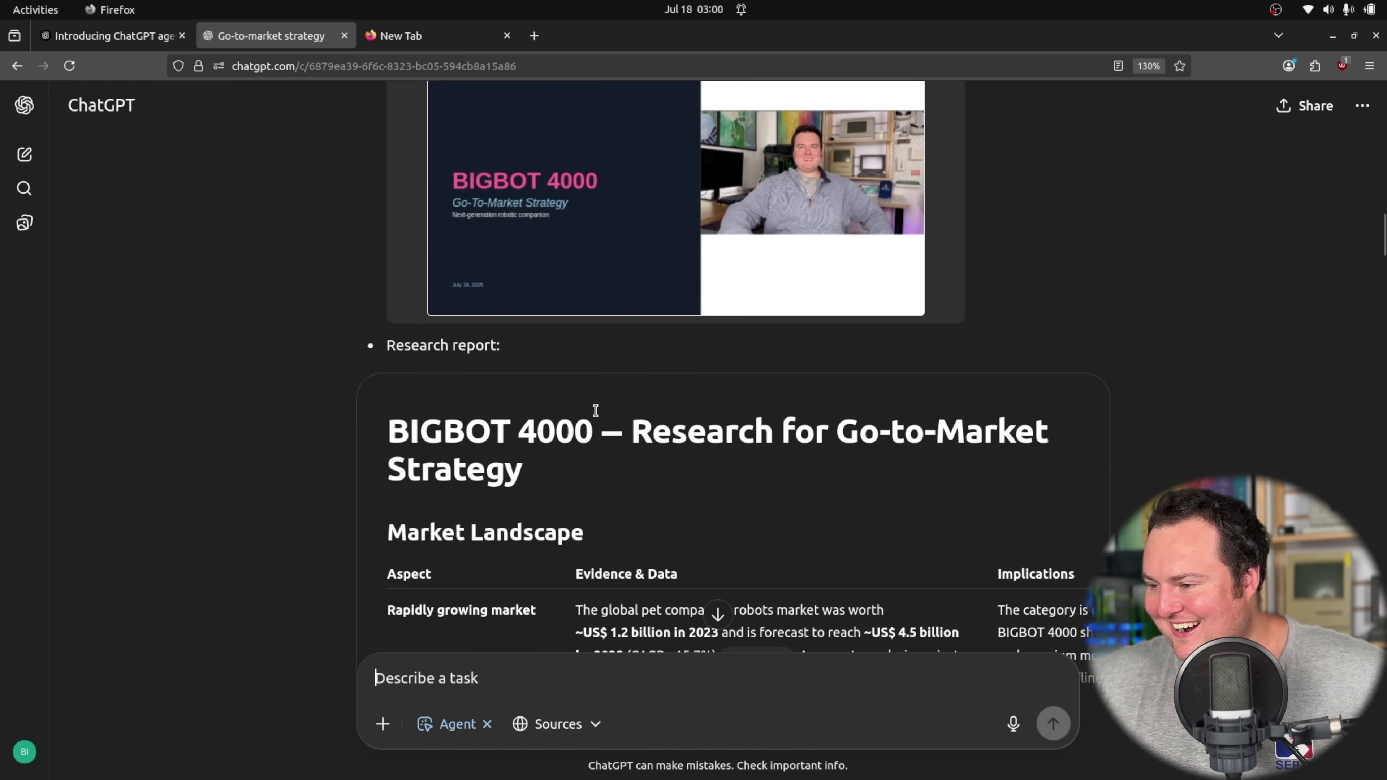
{"action": "scroll", "coordinate": [546, 421], "scroll_direction": "down", "scroll_amount": 4}
{"action": "scroll", "coordinate": [566, 431], "scroll_direction": "up", "scroll_amount": 9}
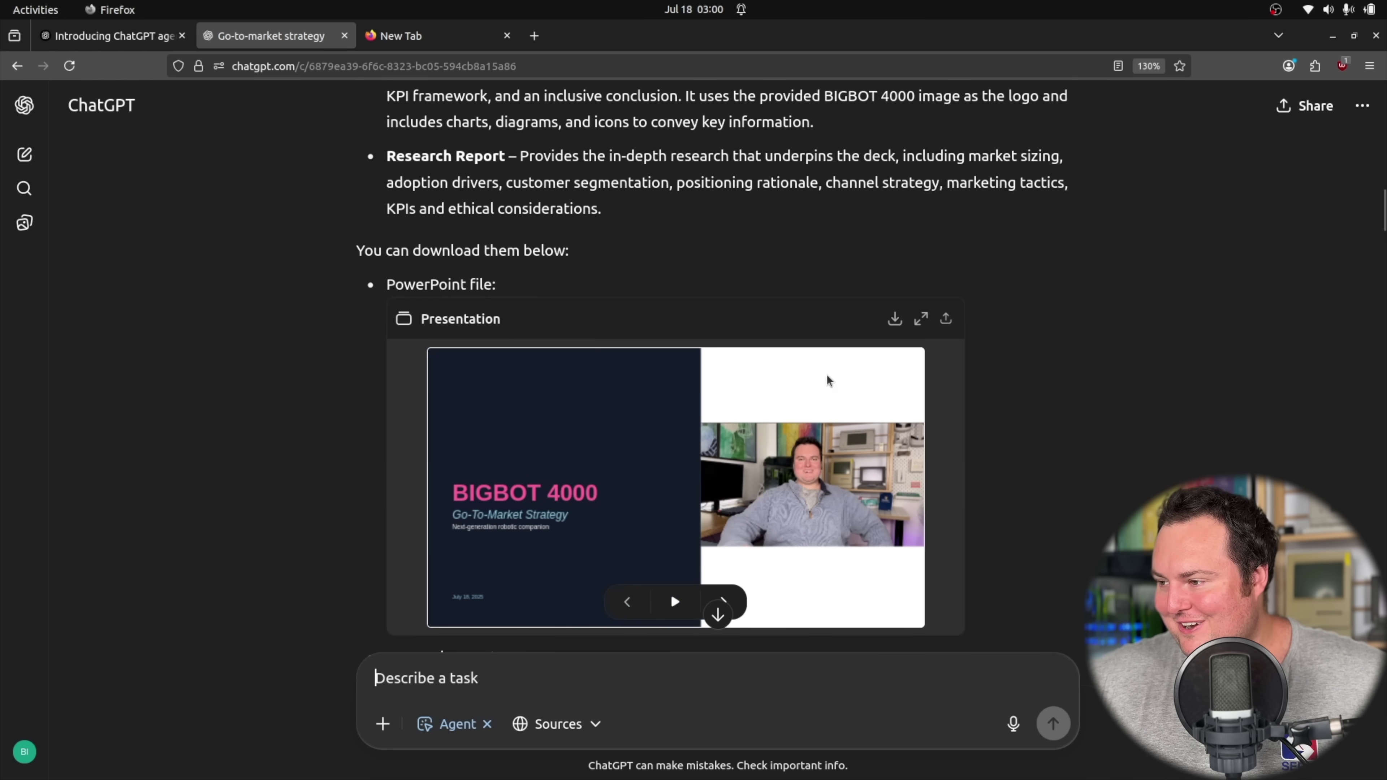
{"action": "left_click", "coordinate": [921, 319]}
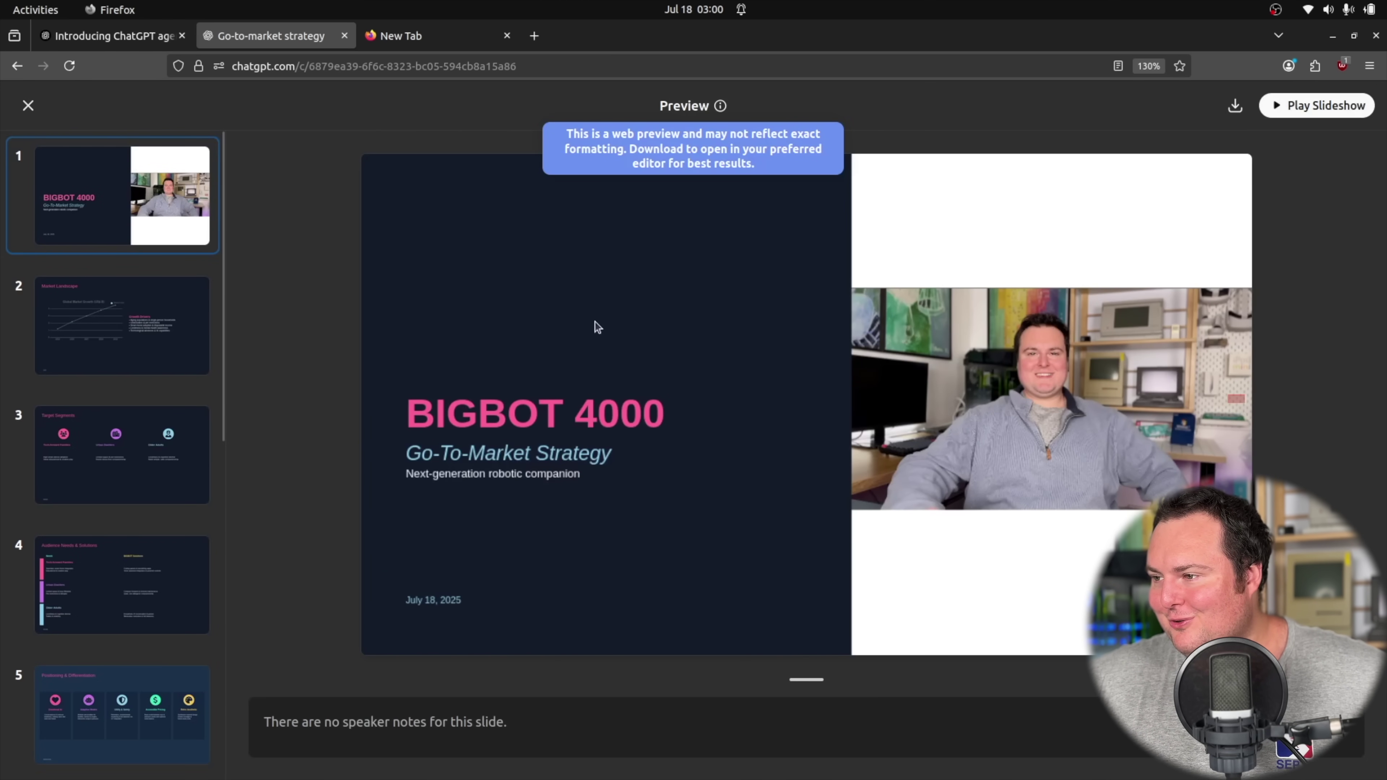
Play the BIGBOT 4000 deck full screen and advance to the Market Landscape slide.
{"action": "left_click", "coordinate": [1273, 105]}
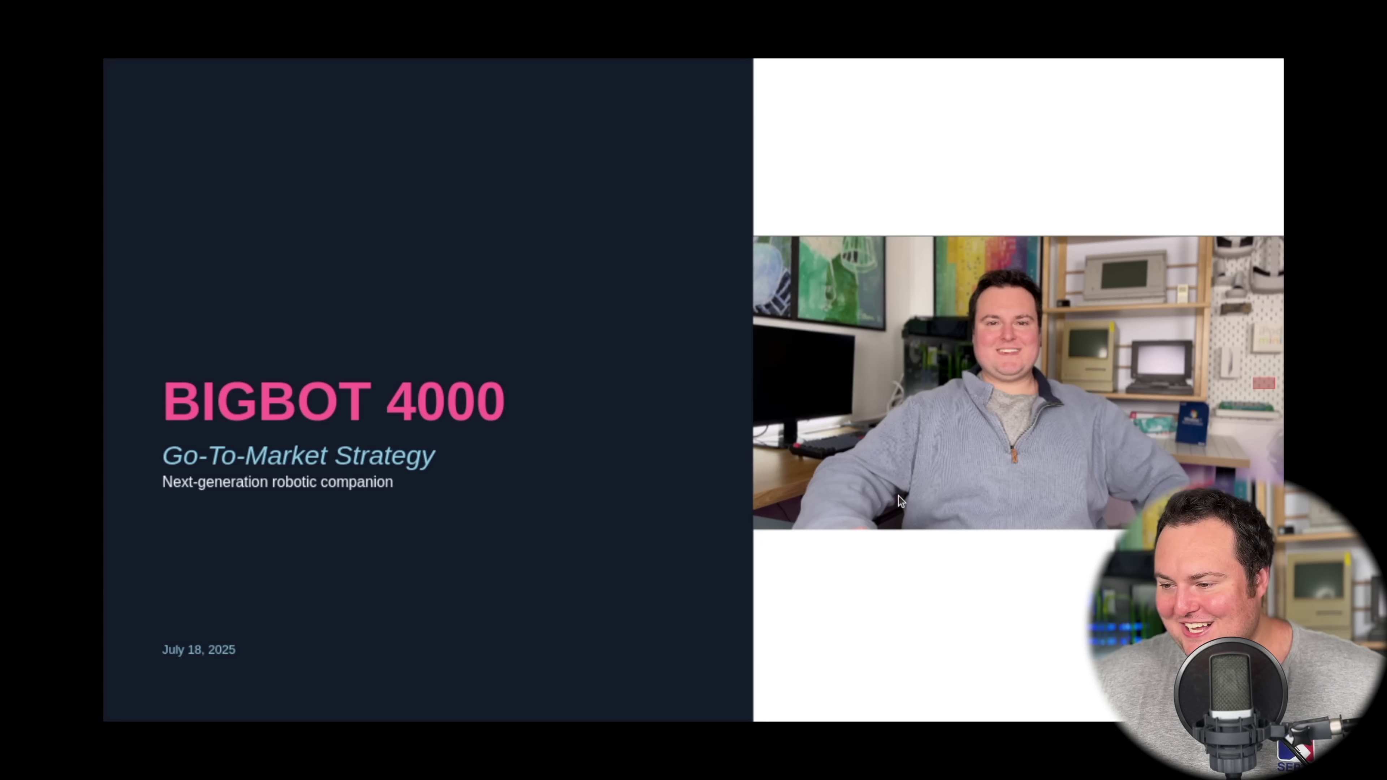
{"action": "key", "text": "Right"}
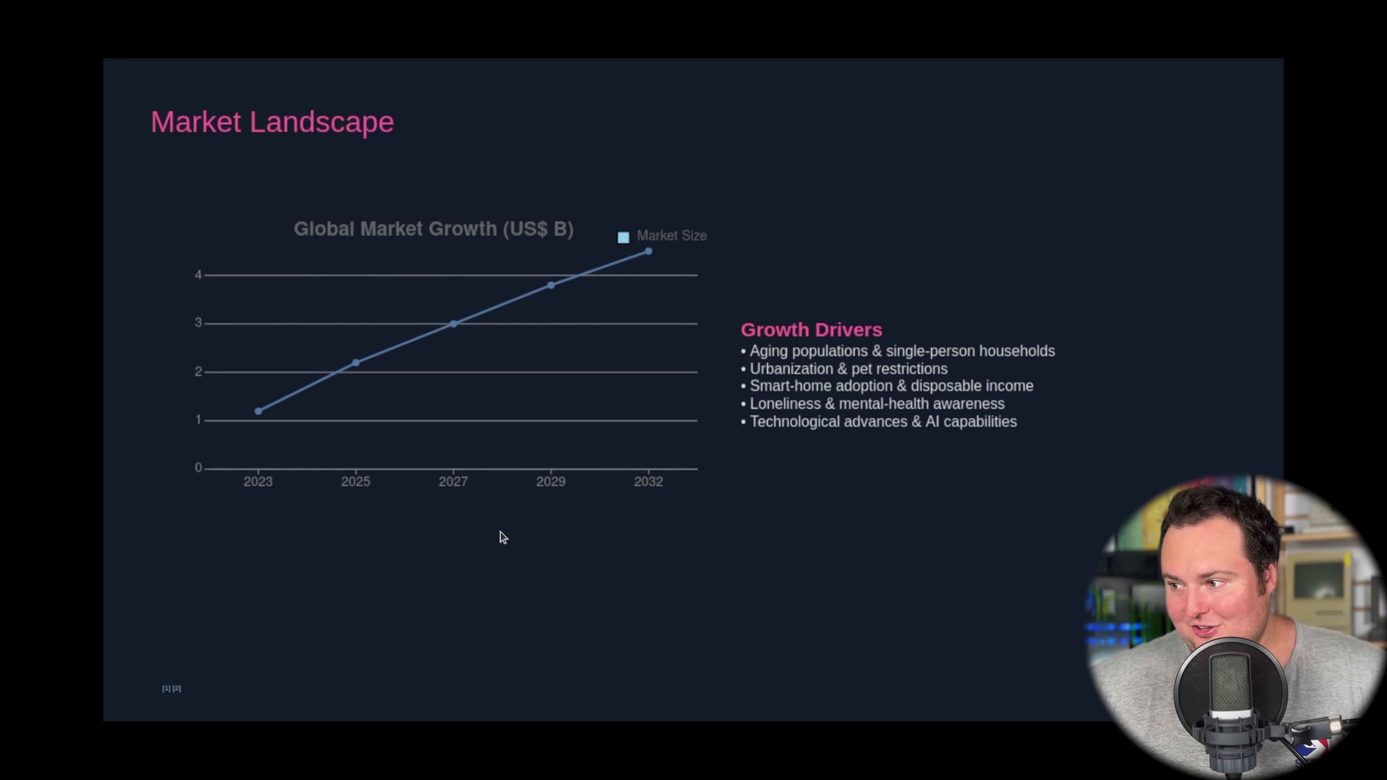
Step through Target Segments, Audience Needs & Solutions, and Positioning to the Launch Timeline slide.
{"action": "key", "text": "Right"}
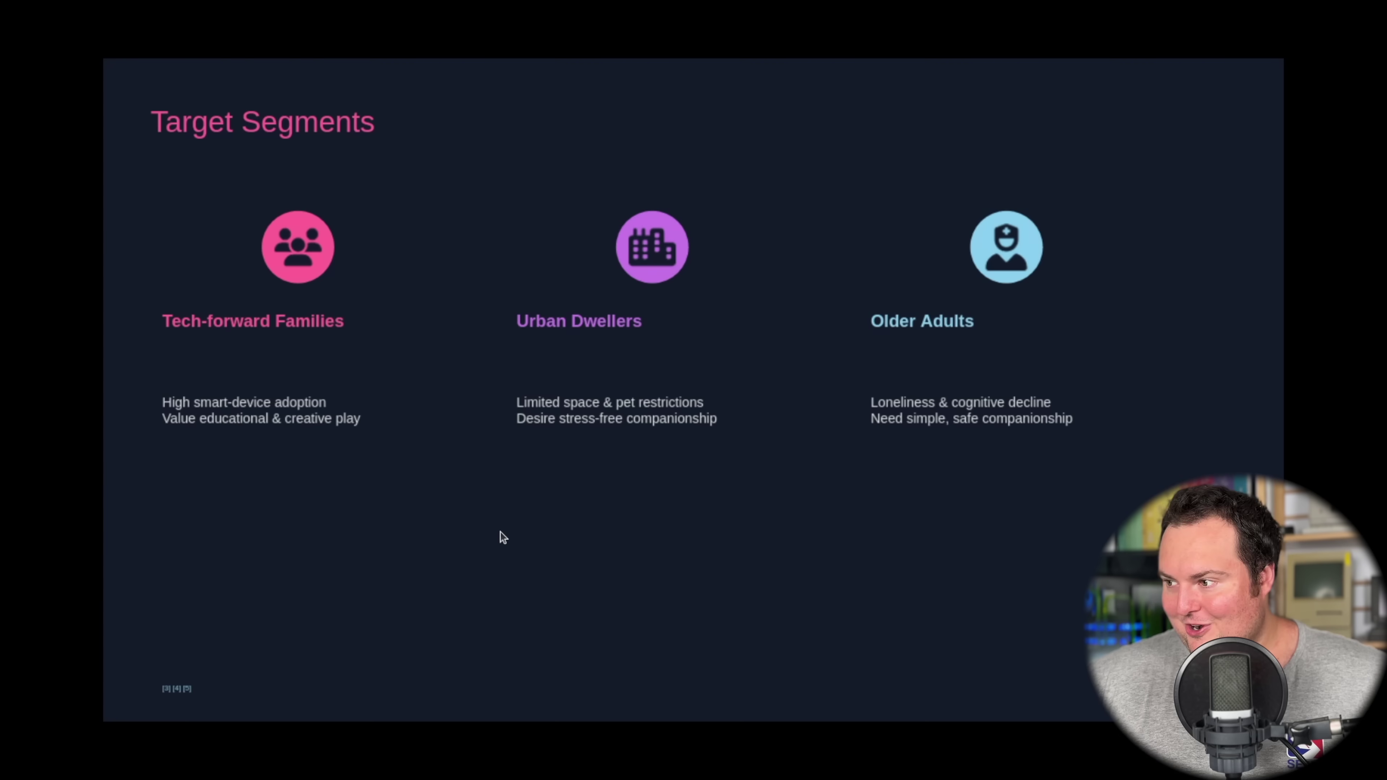
{"action": "key", "text": "Right"}
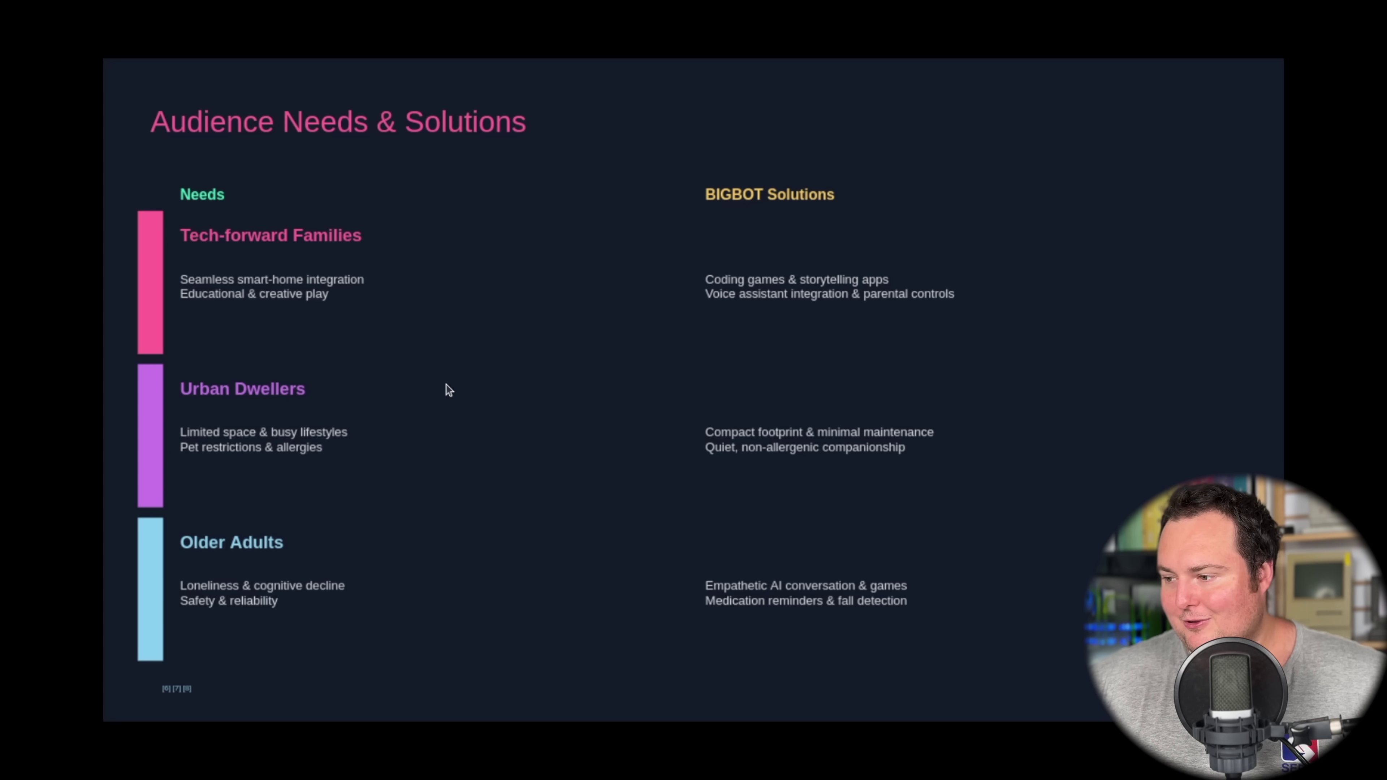
{"action": "key", "text": "Right"}
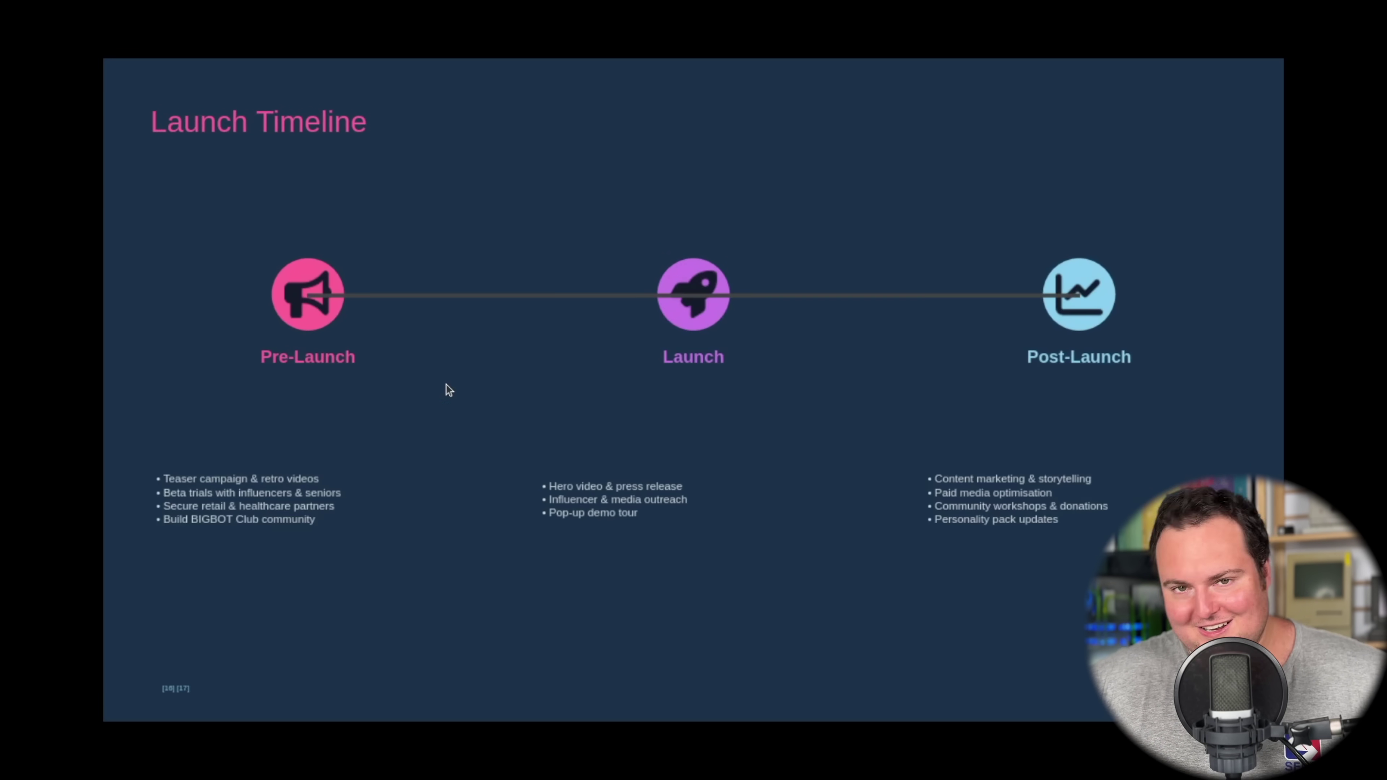
{"action": "key", "text": "Right"}
{"action": "key", "text": "Left"}
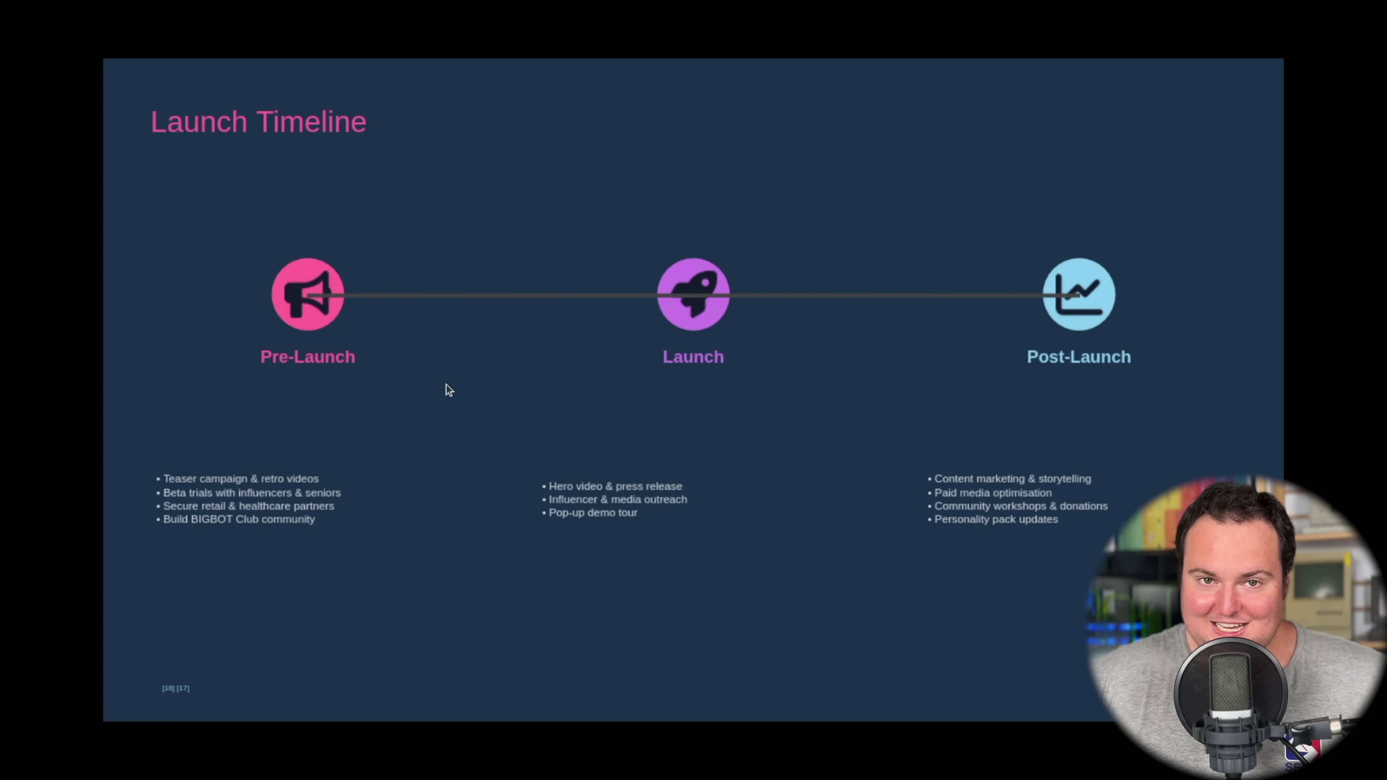
Continue through Marketing Plan & Budget, KPI Framework and Conclusion & Community, then revisit earlier slides.
{"action": "key", "text": "Right"}
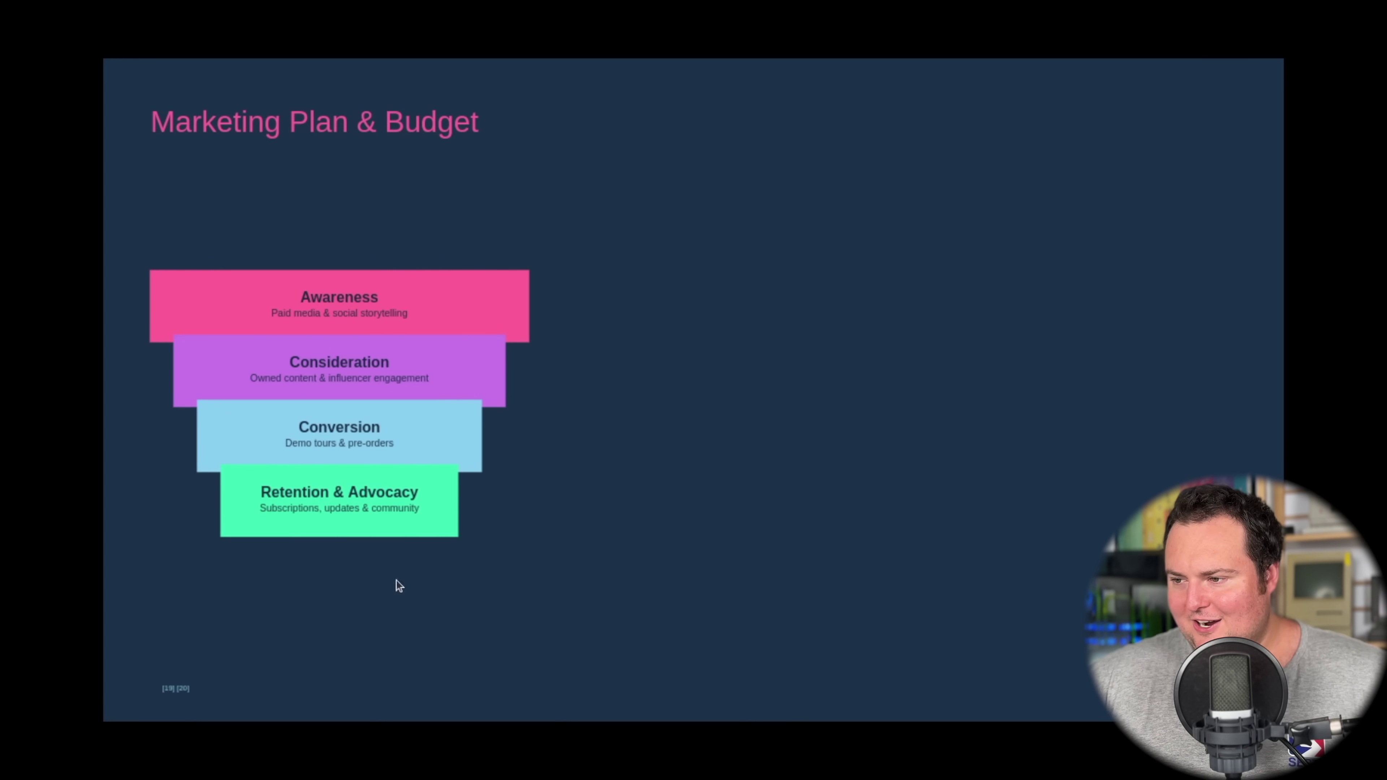
{"action": "key", "text": "Right"}
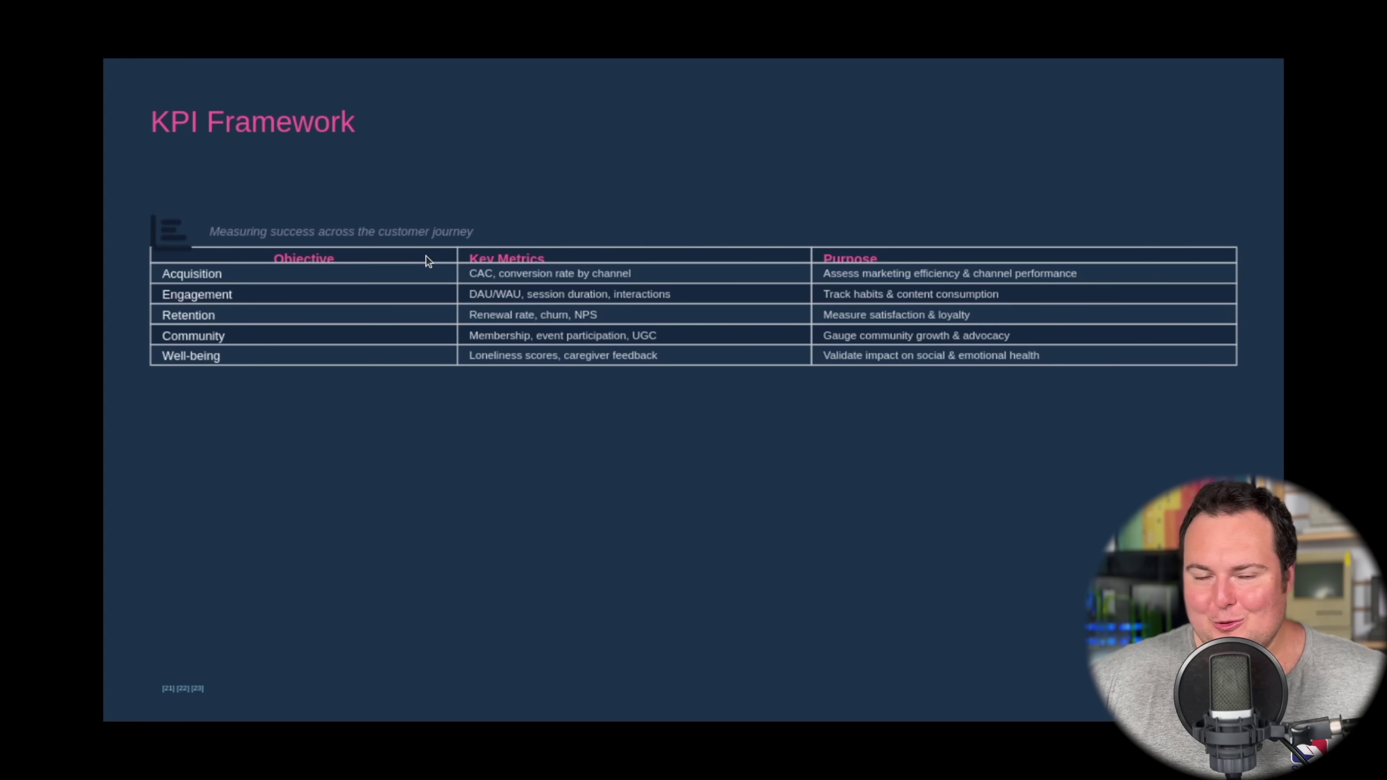
{"action": "key", "text": "Right"}
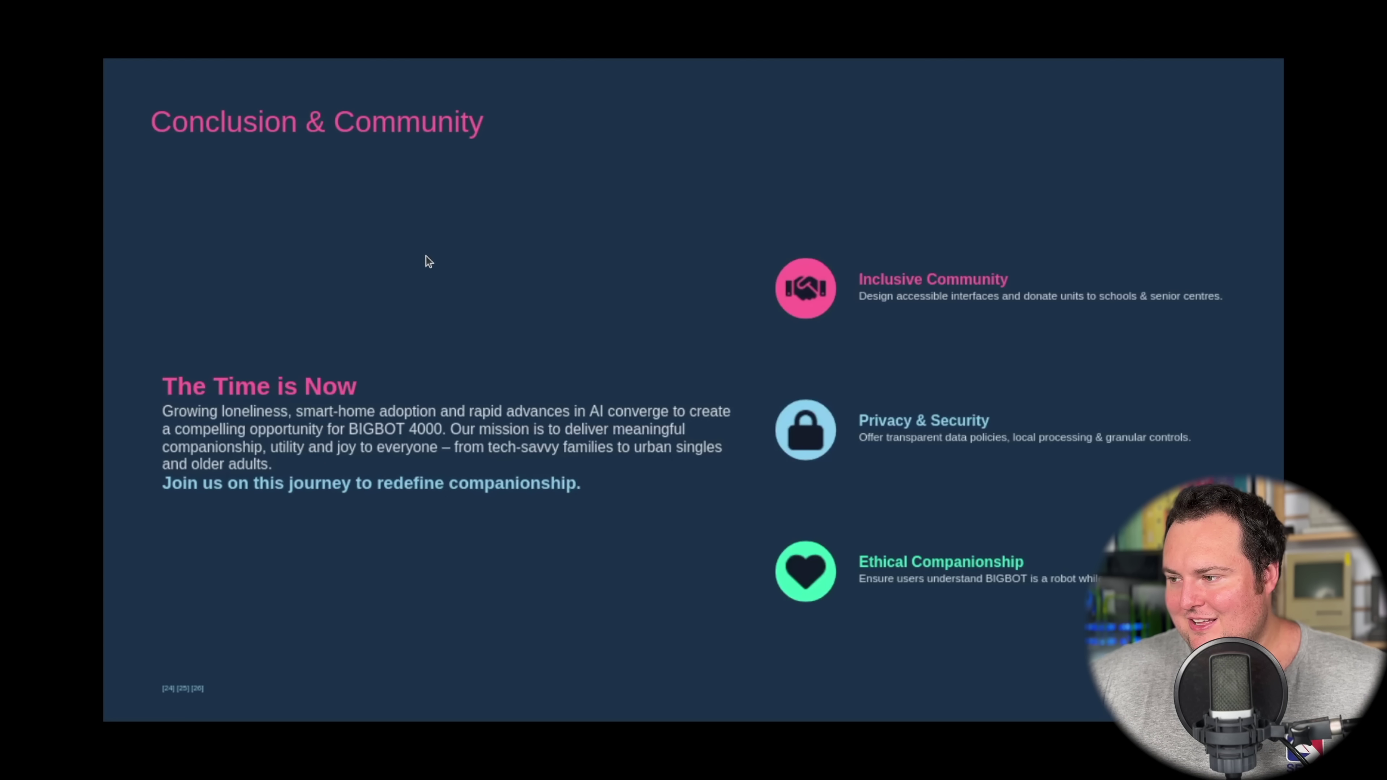
{"action": "key", "text": "Left"}
{"action": "key", "text": "Right"}
{"action": "key", "text": "Left"}
{"action": "key", "text": "Left"}
{"action": "key", "text": "Left"}
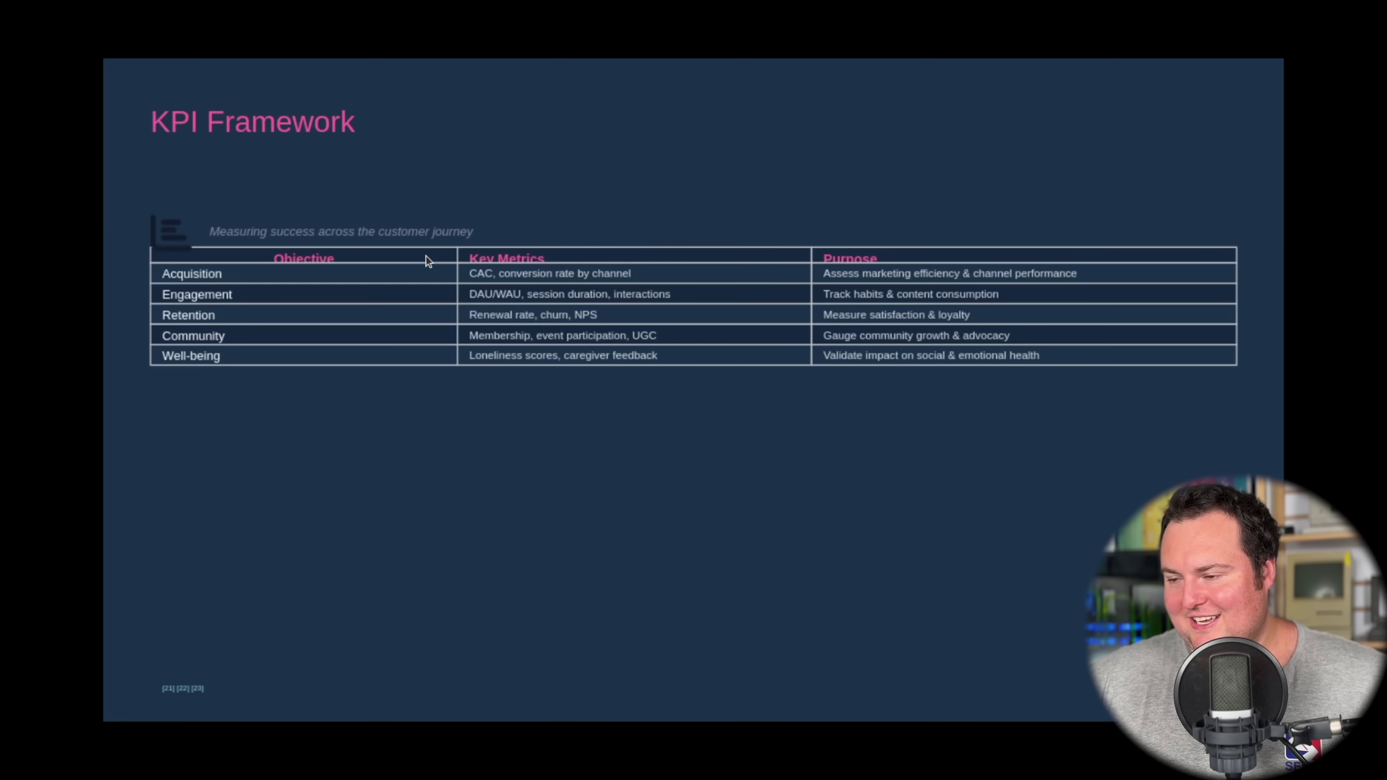
{"action": "key", "text": "Left"}
{"action": "key", "text": "Left"}
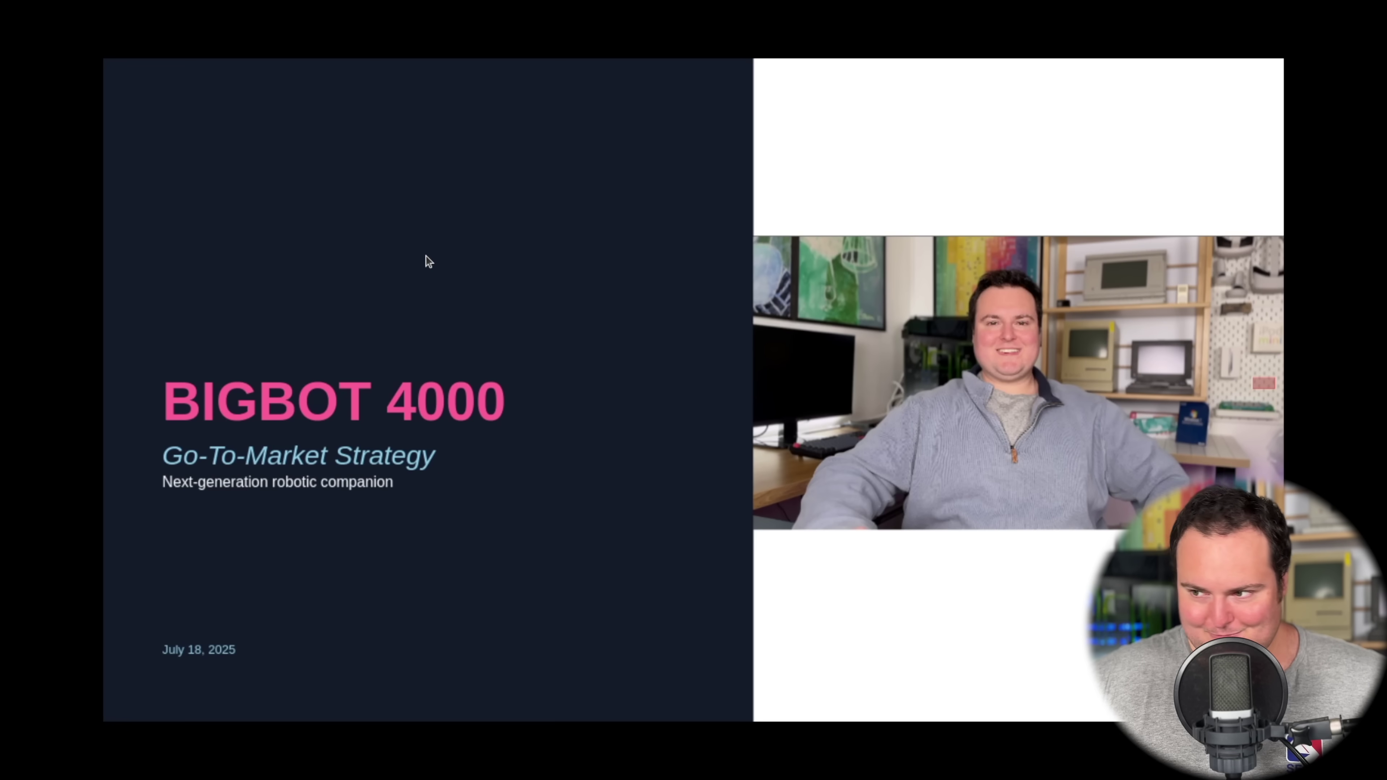
{"action": "key", "text": "Right"}
{"action": "key", "text": "Right"}
{"action": "key", "text": "Right"}
{"action": "key", "text": "Right"}
{"action": "key", "text": "Right"}
{"action": "key", "text": "Right"}
{"action": "key", "text": "Right"}
{"action": "key", "text": "Right"}
{"action": "key", "text": "Right"}
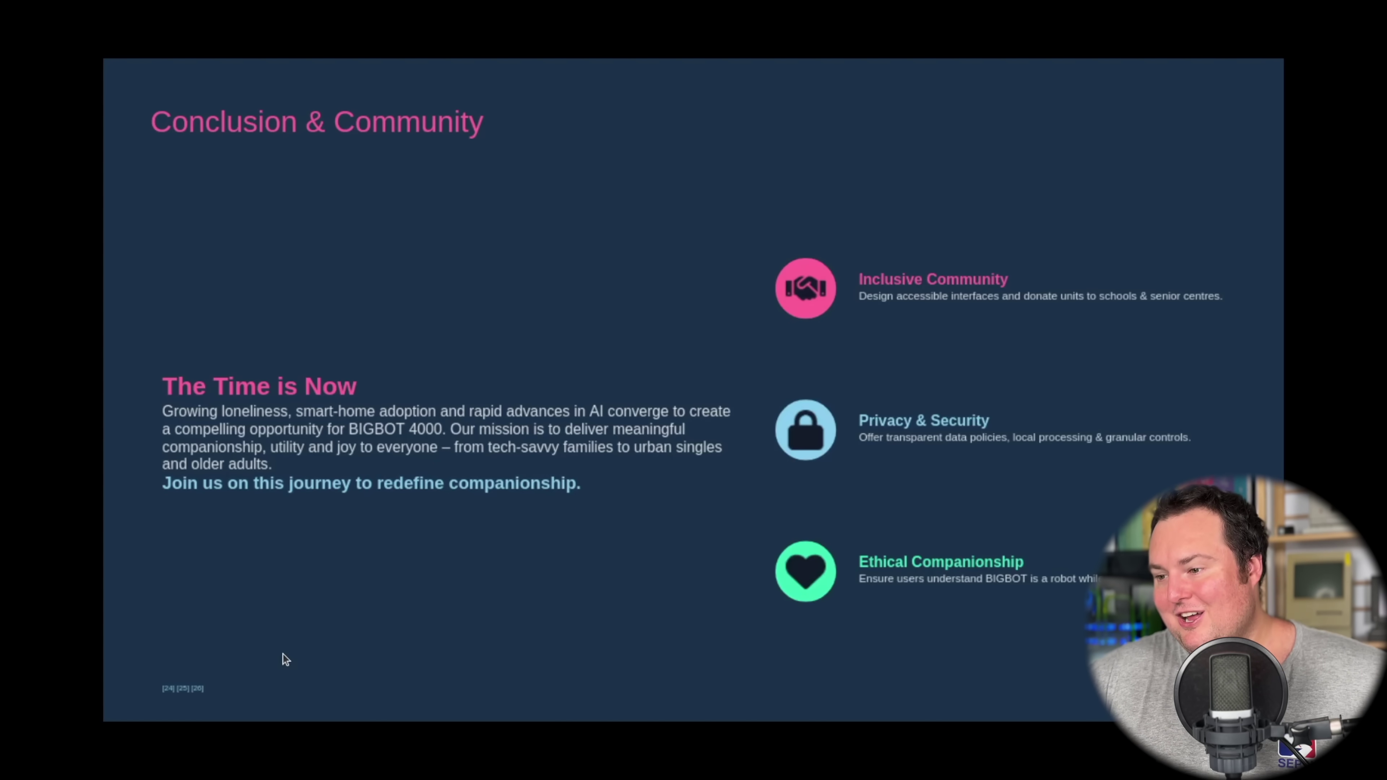
Exit the slideshow and scroll through the supporting research report.
{"action": "key", "text": "Escape"}
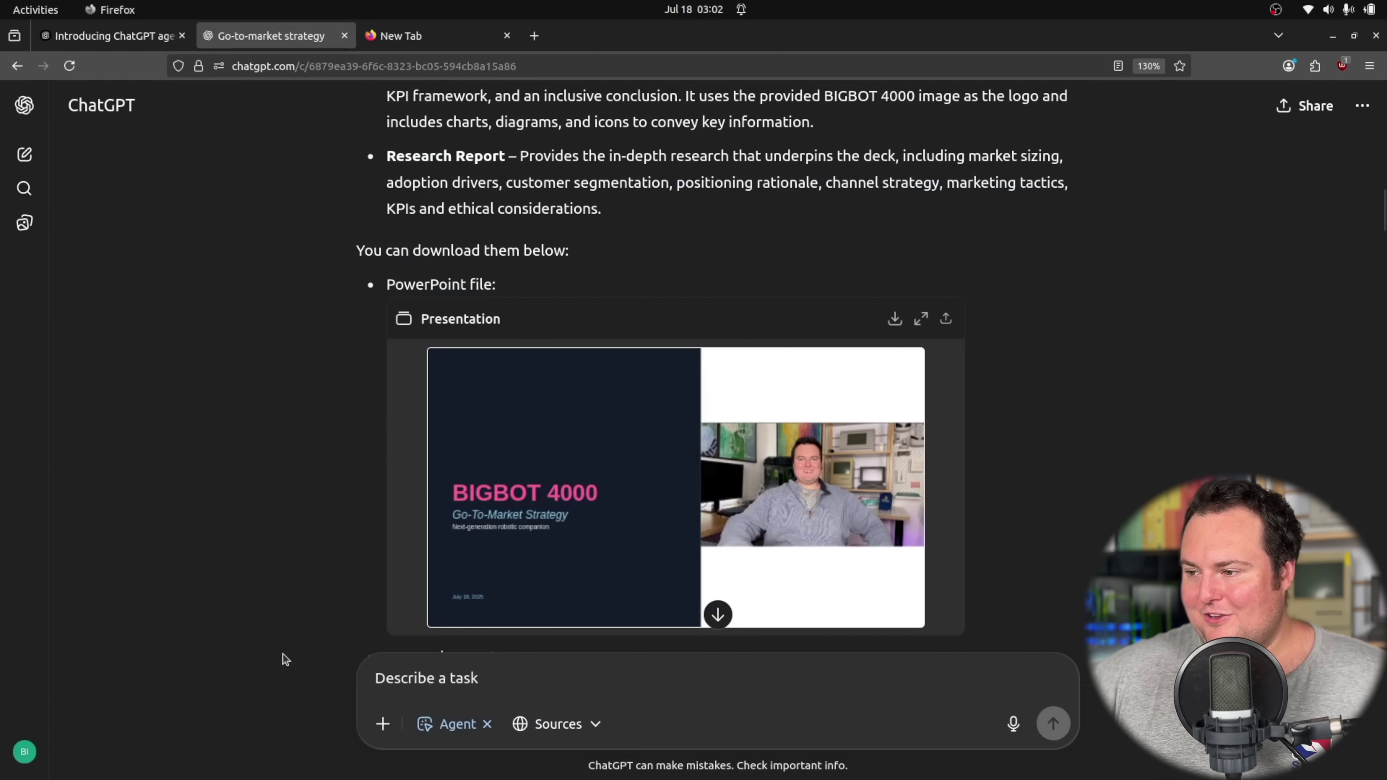
{"action": "scroll", "coordinate": [285, 659], "scroll_direction": "down", "scroll_amount": 5}
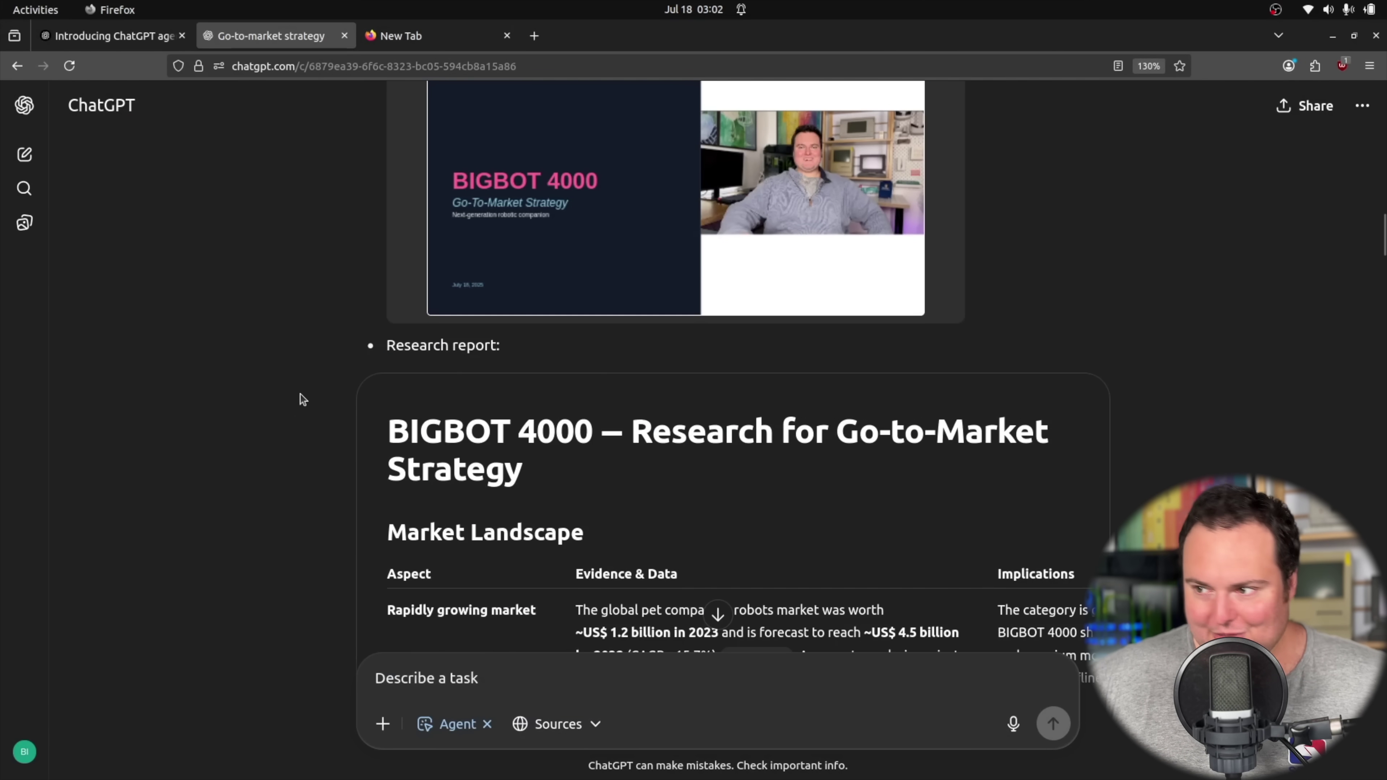
{"action": "scroll", "coordinate": [289, 293], "scroll_direction": "down", "scroll_amount": 3}
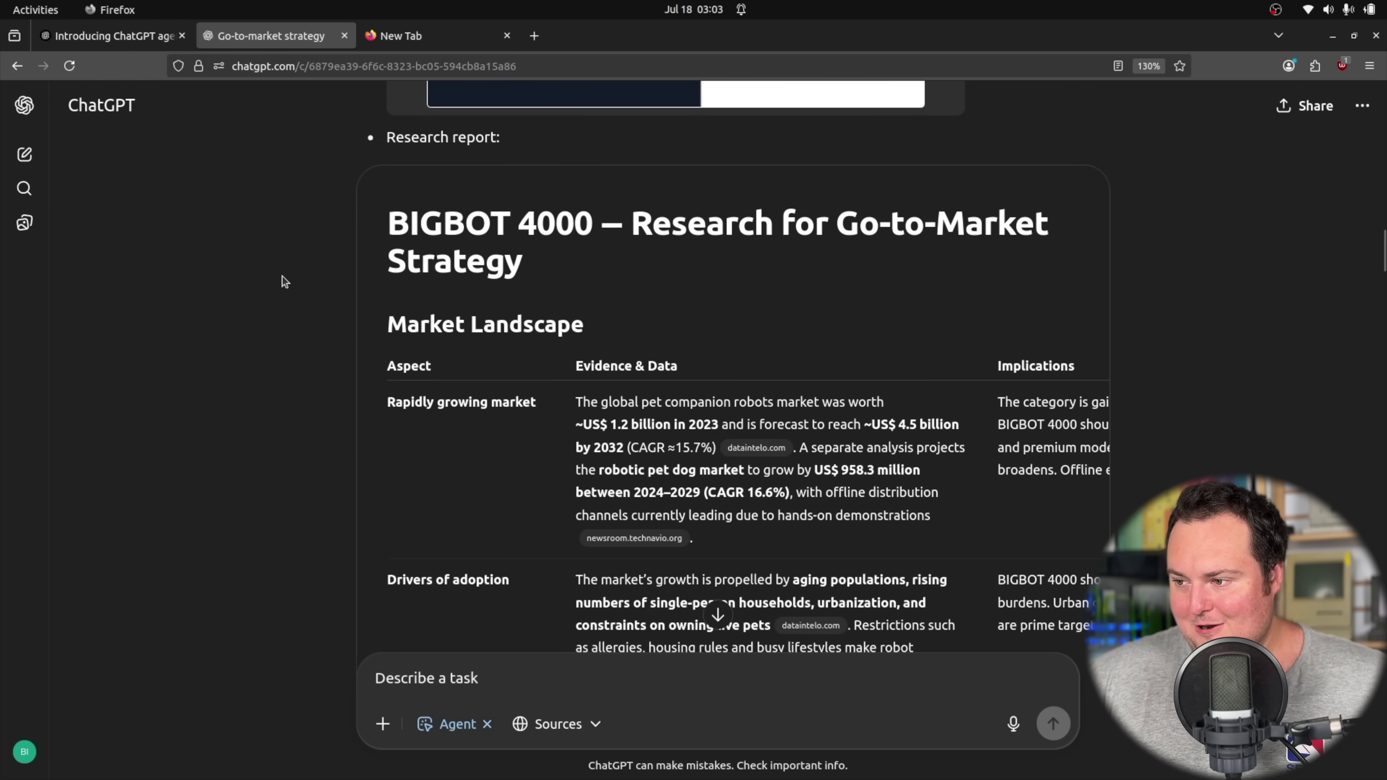
{"action": "scroll", "coordinate": [443, 300], "scroll_direction": "down", "scroll_amount": 20}
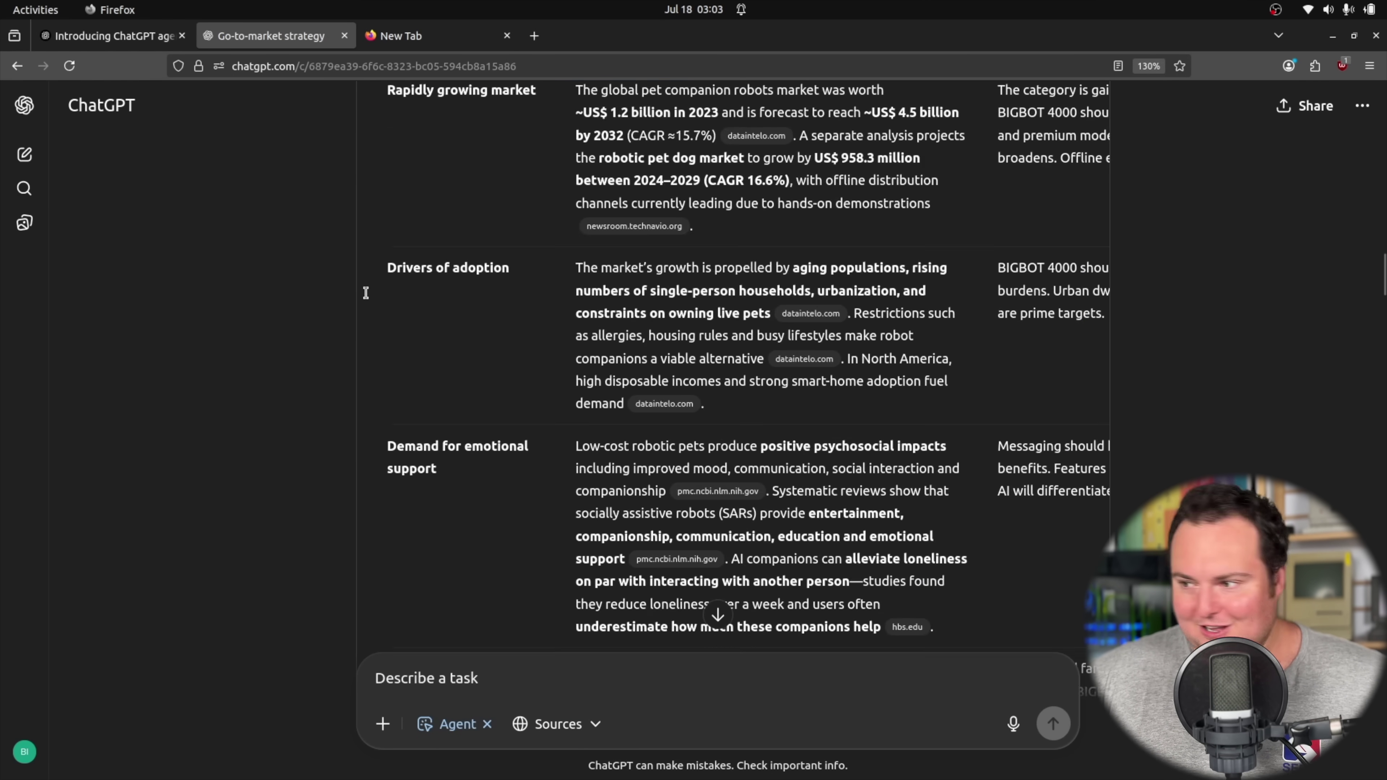
{"action": "scroll", "coordinate": [466, 292], "scroll_direction": "up", "scroll_amount": 10}
{"action": "scroll", "coordinate": [466, 298], "scroll_direction": "down", "scroll_amount": 20}
{"action": "scroll", "coordinate": [348, 296], "scroll_direction": "down", "scroll_amount": 20}
{"action": "scroll", "coordinate": [249, 279], "scroll_direction": "up", "scroll_amount": 5}
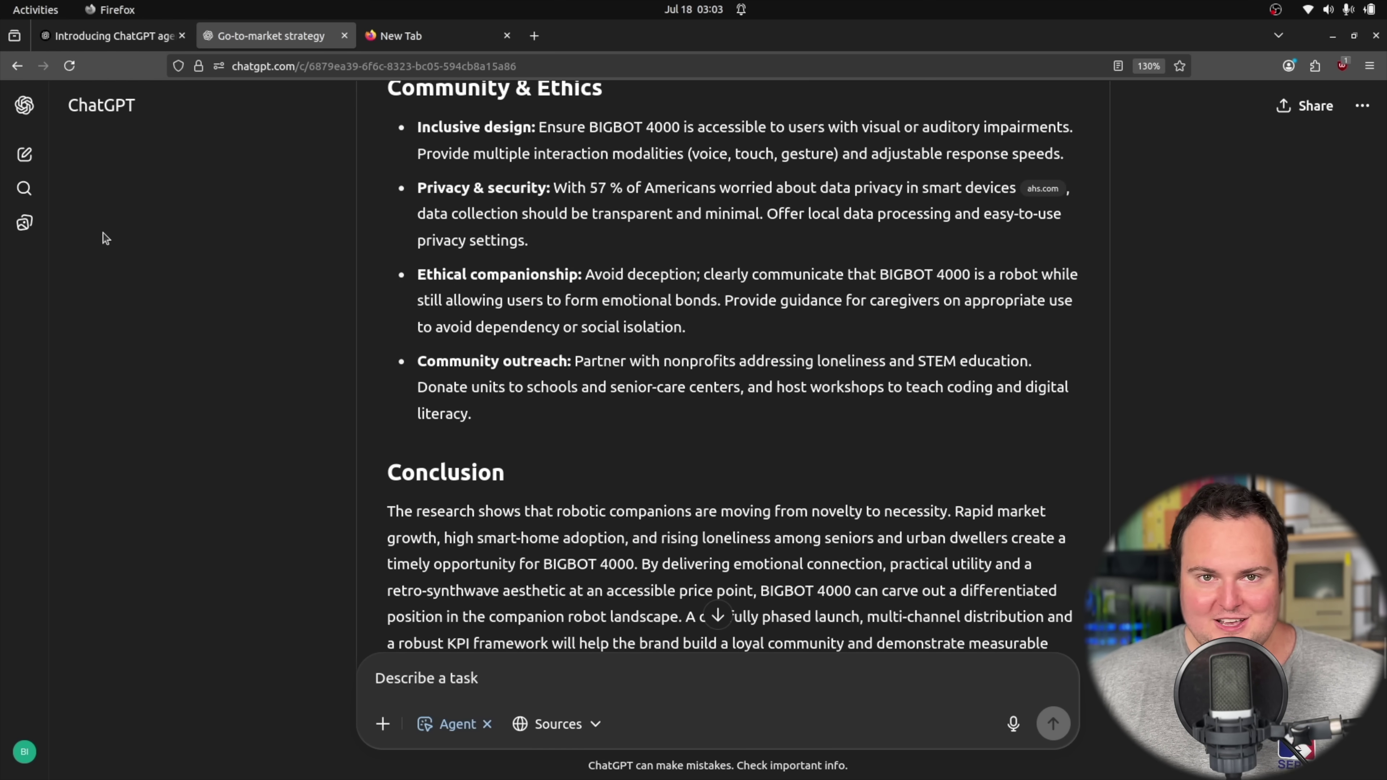
{"action": "scroll", "coordinate": [240, 392], "scroll_direction": "up", "scroll_amount": 10}
{"action": "scroll", "coordinate": [307, 417], "scroll_direction": "up", "scroll_amount": 15}
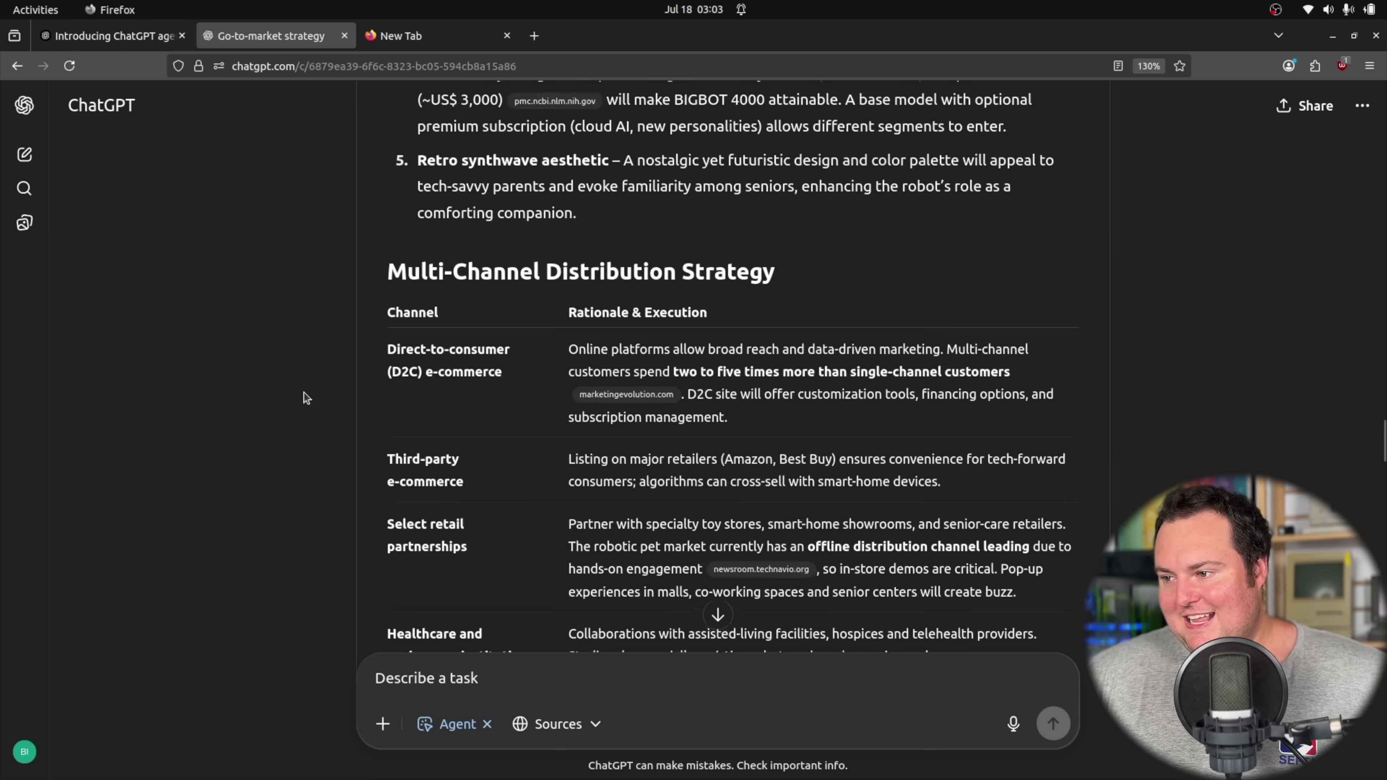
{"action": "scroll", "coordinate": [361, 388], "scroll_direction": "up", "scroll_amount": 12}
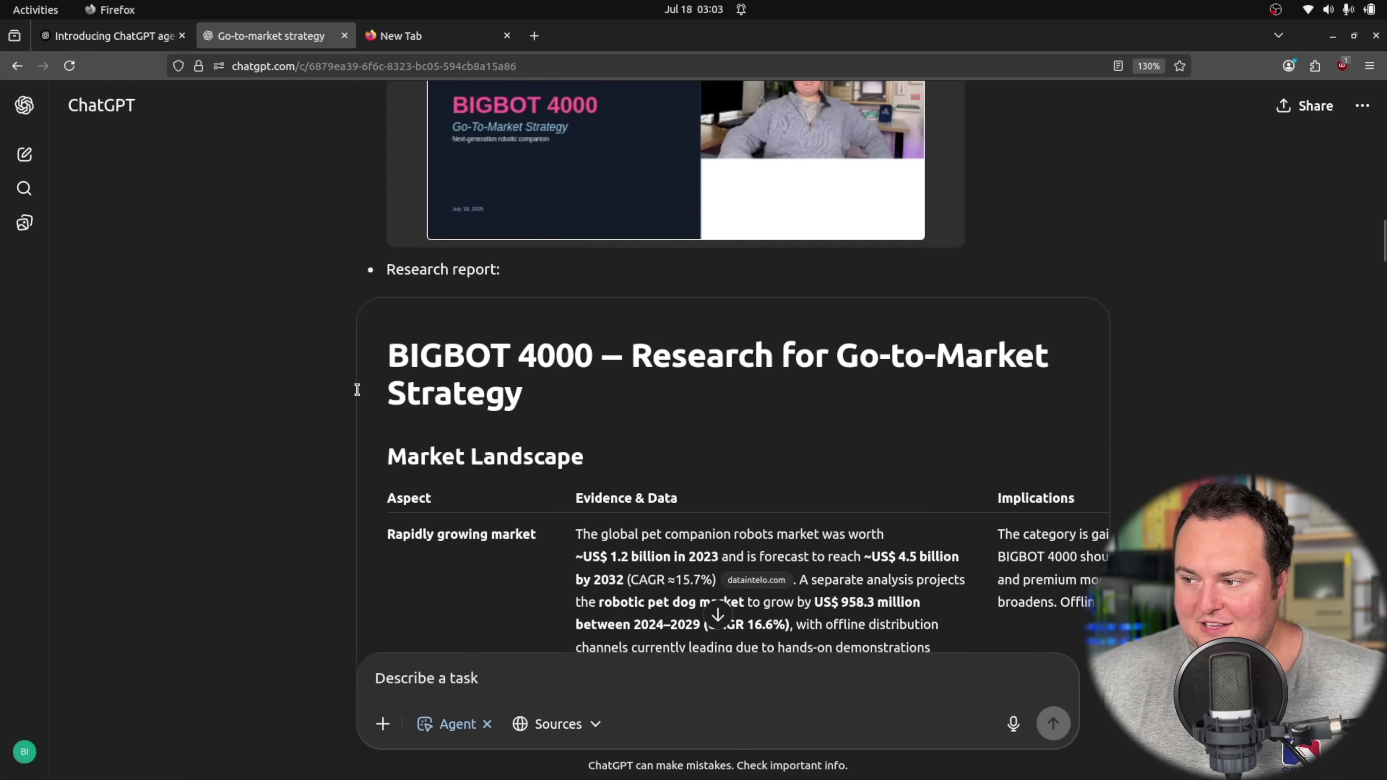
{"action": "scroll", "coordinate": [349, 384], "scroll_direction": "down", "scroll_amount": 5}
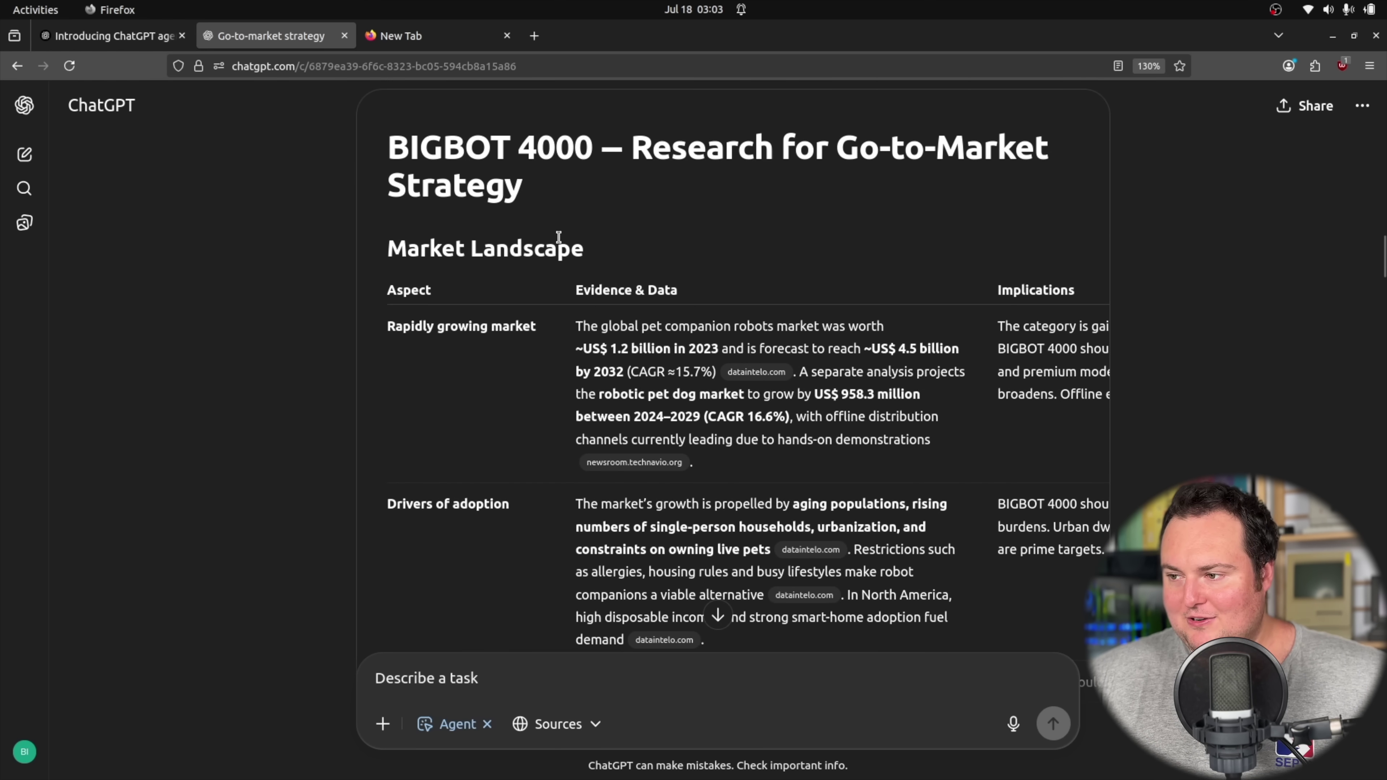
{"action": "scroll", "coordinate": [561, 213], "scroll_direction": "down", "scroll_amount": 7}
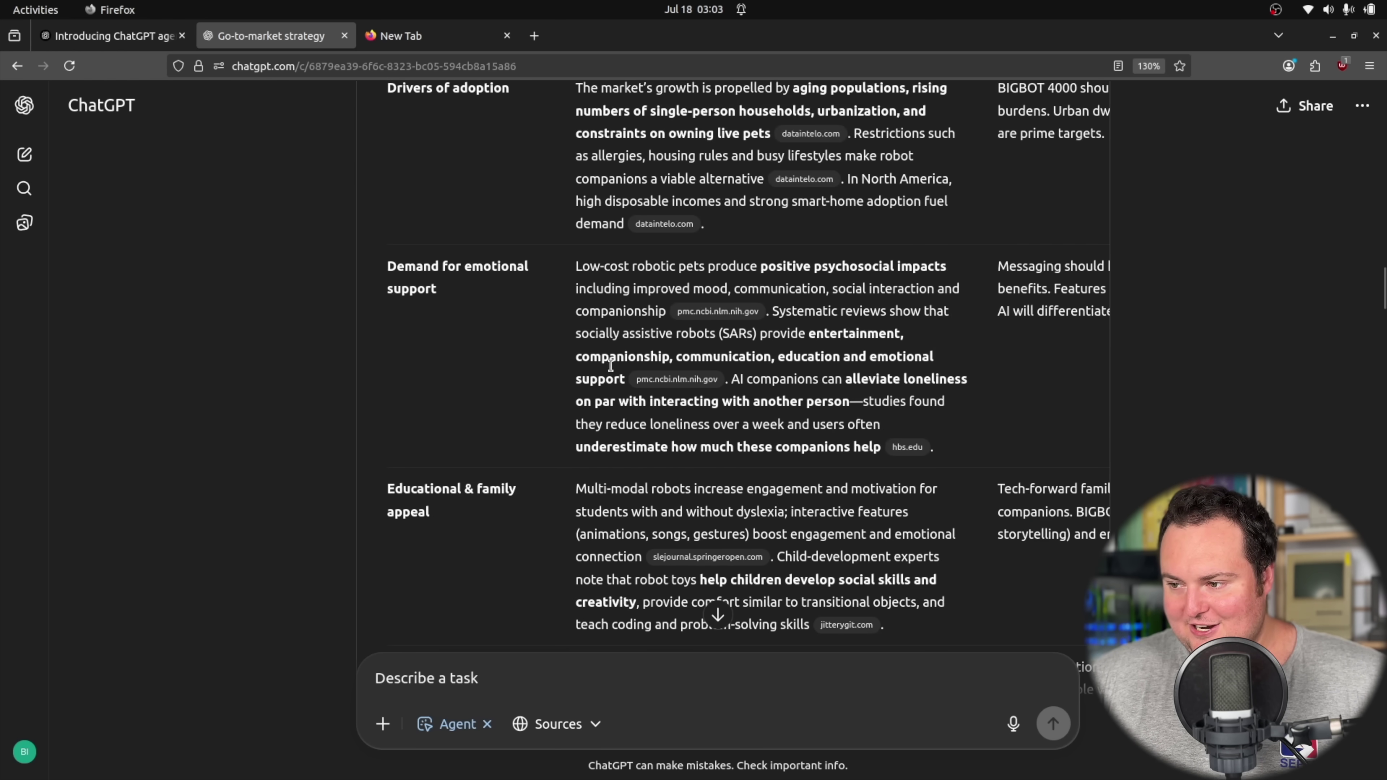
{"action": "scroll", "coordinate": [354, 394], "scroll_direction": "down", "scroll_amount": 4}
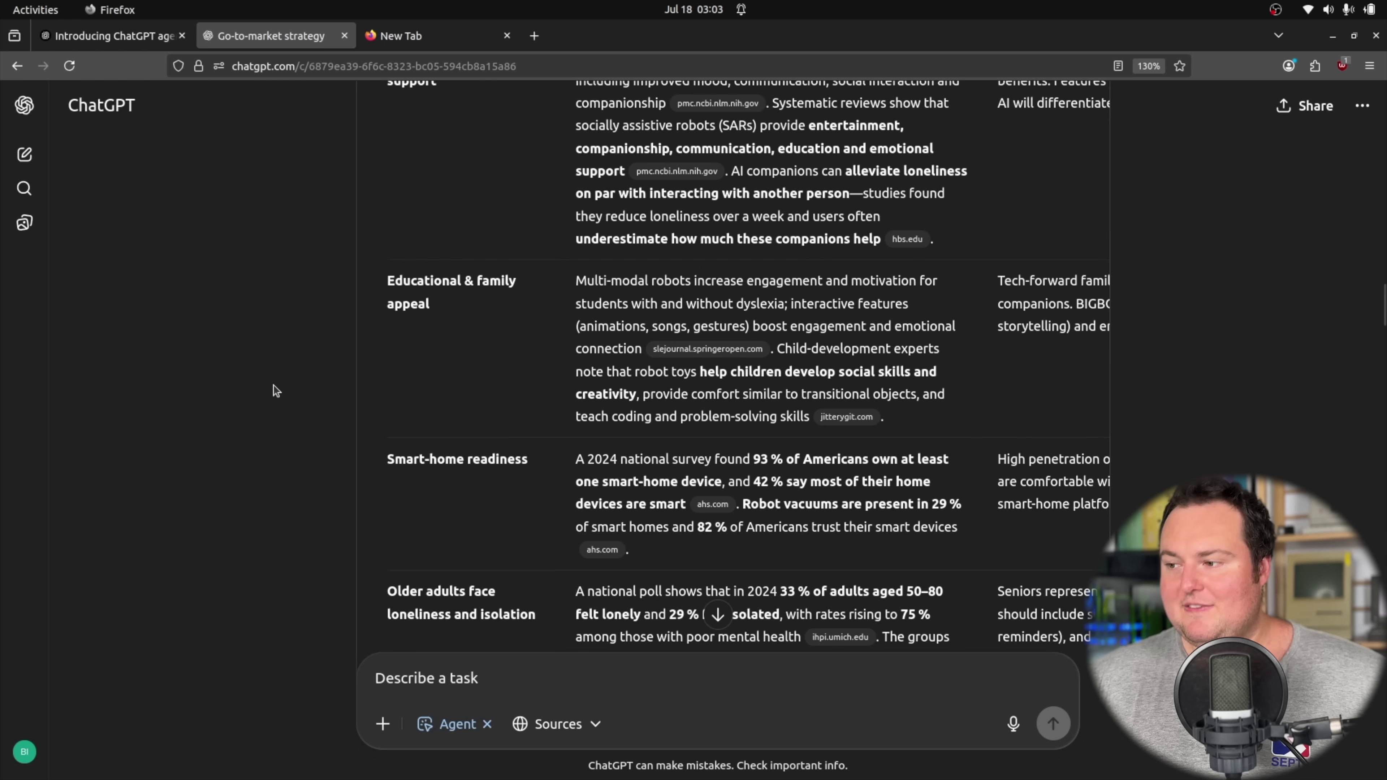
{"action": "scroll", "coordinate": [478, 322], "scroll_direction": "down", "scroll_amount": 7}
{"action": "scroll", "coordinate": [494, 383], "scroll_direction": "down", "scroll_amount": 10}
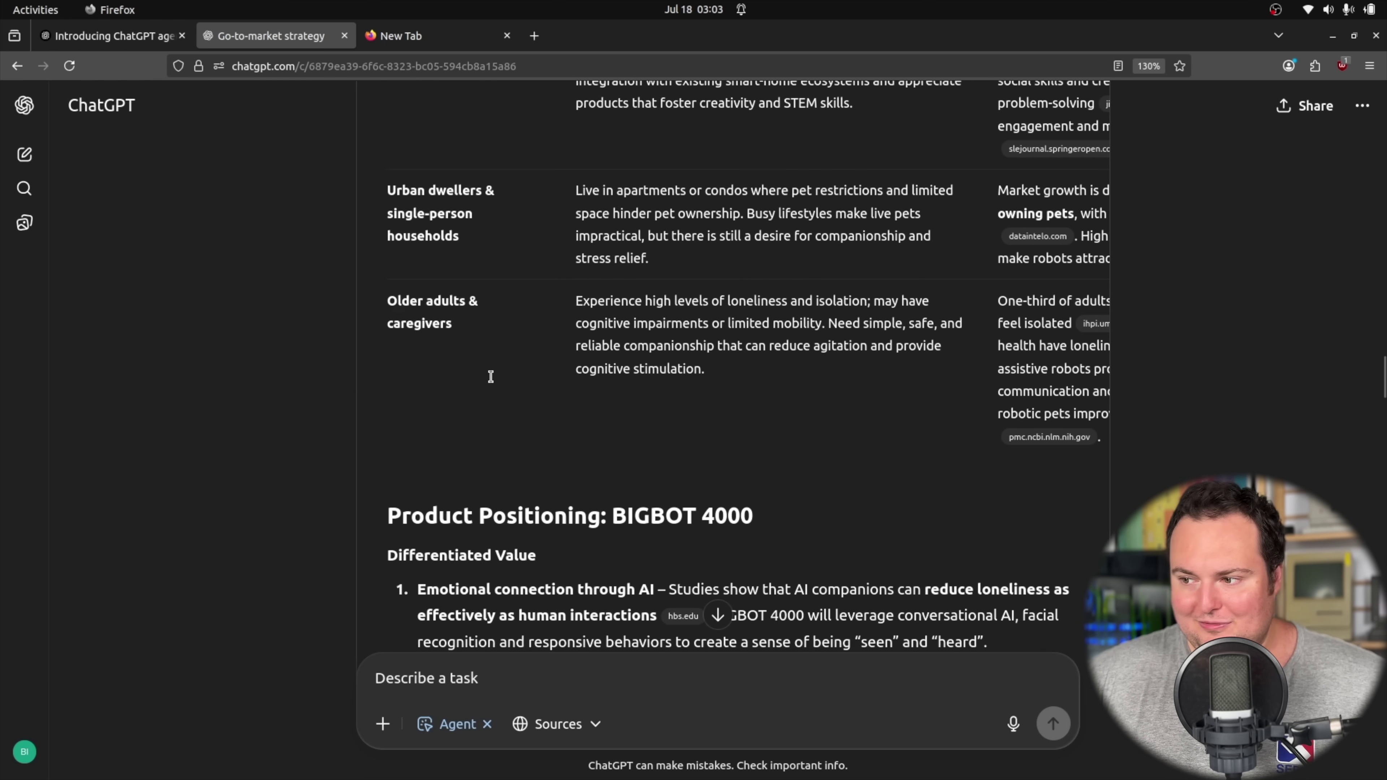
{"action": "scroll", "coordinate": [297, 367], "scroll_direction": "up", "scroll_amount": 20}
{"action": "scroll", "coordinate": [306, 354], "scroll_direction": "down", "scroll_amount": 12}
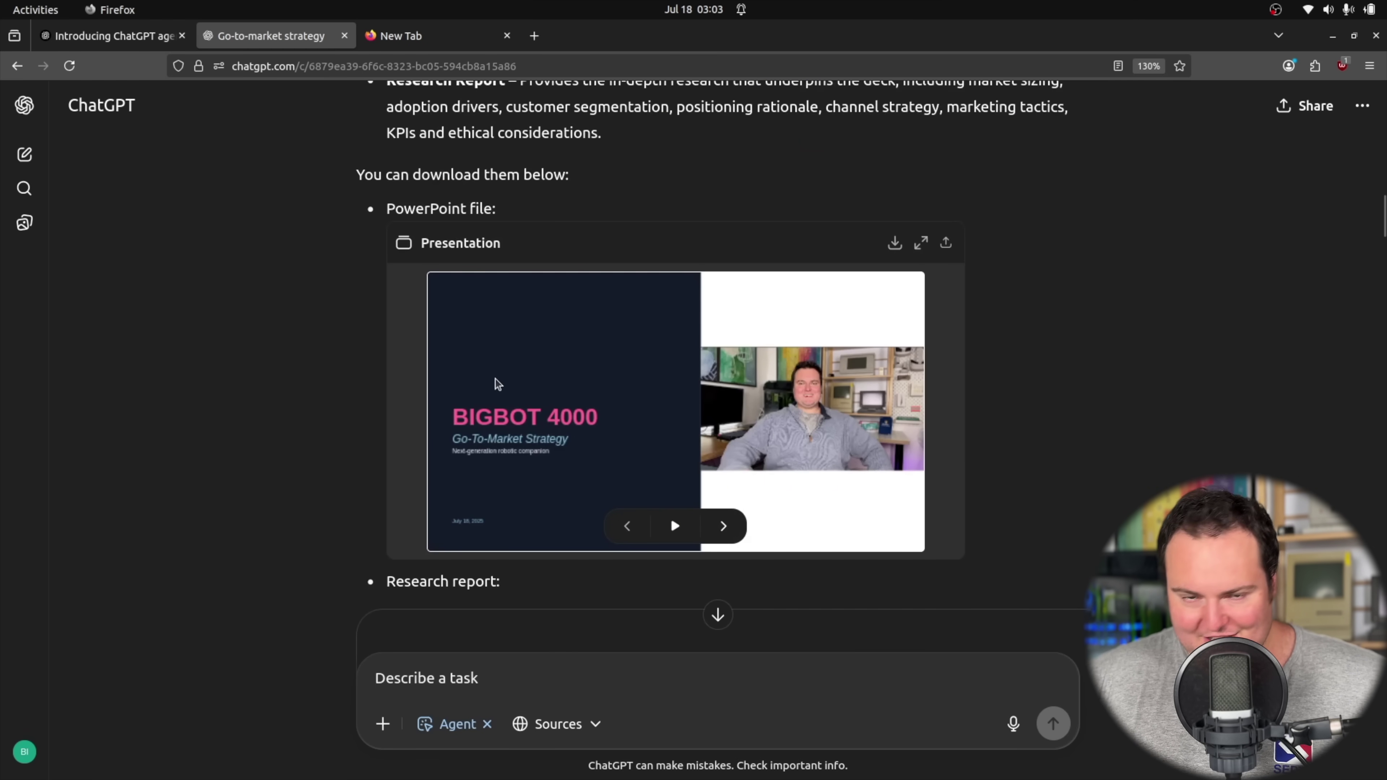
{"action": "scroll", "coordinate": [277, 365], "scroll_direction": "up", "scroll_amount": 8}
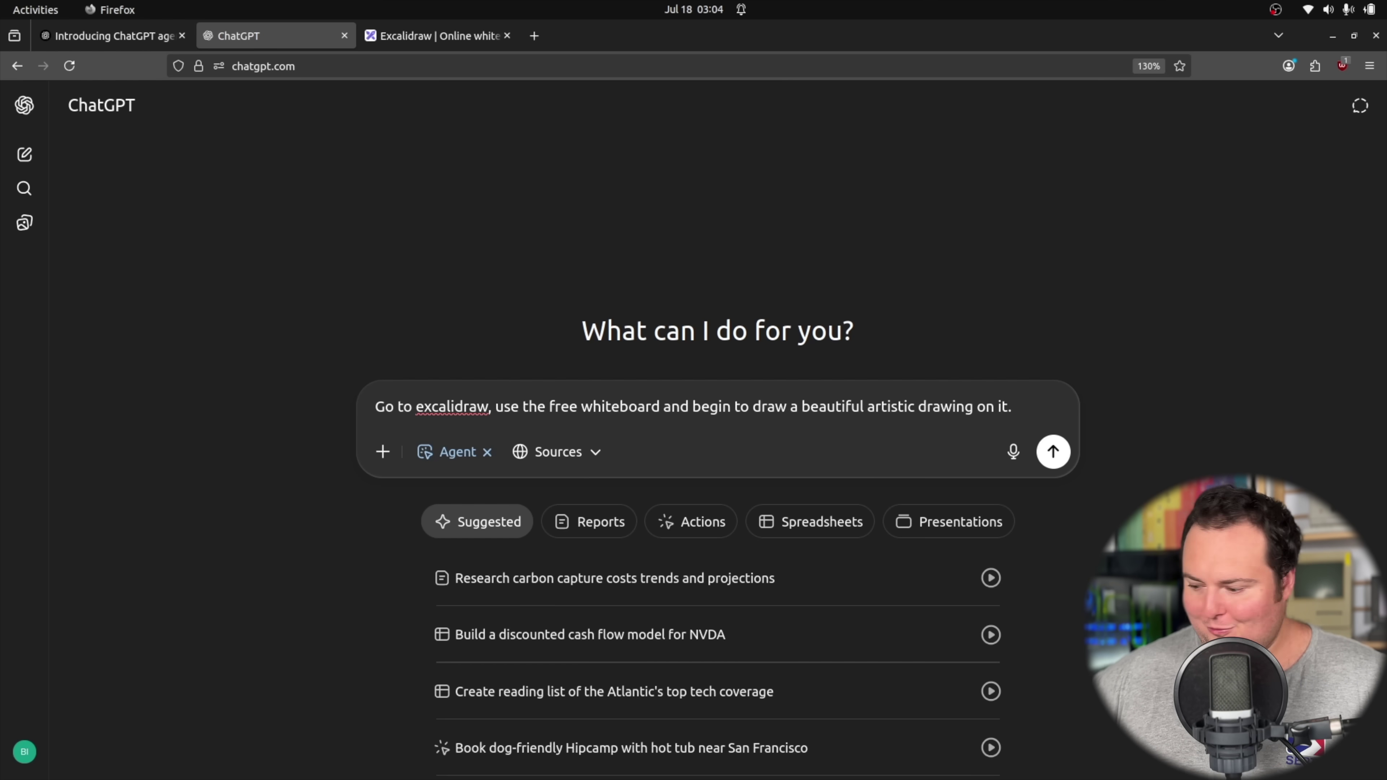
Send the Excalidraw drawing request to the agent and close the separate Excalidraw page.
{"action": "key", "text": "Return"}
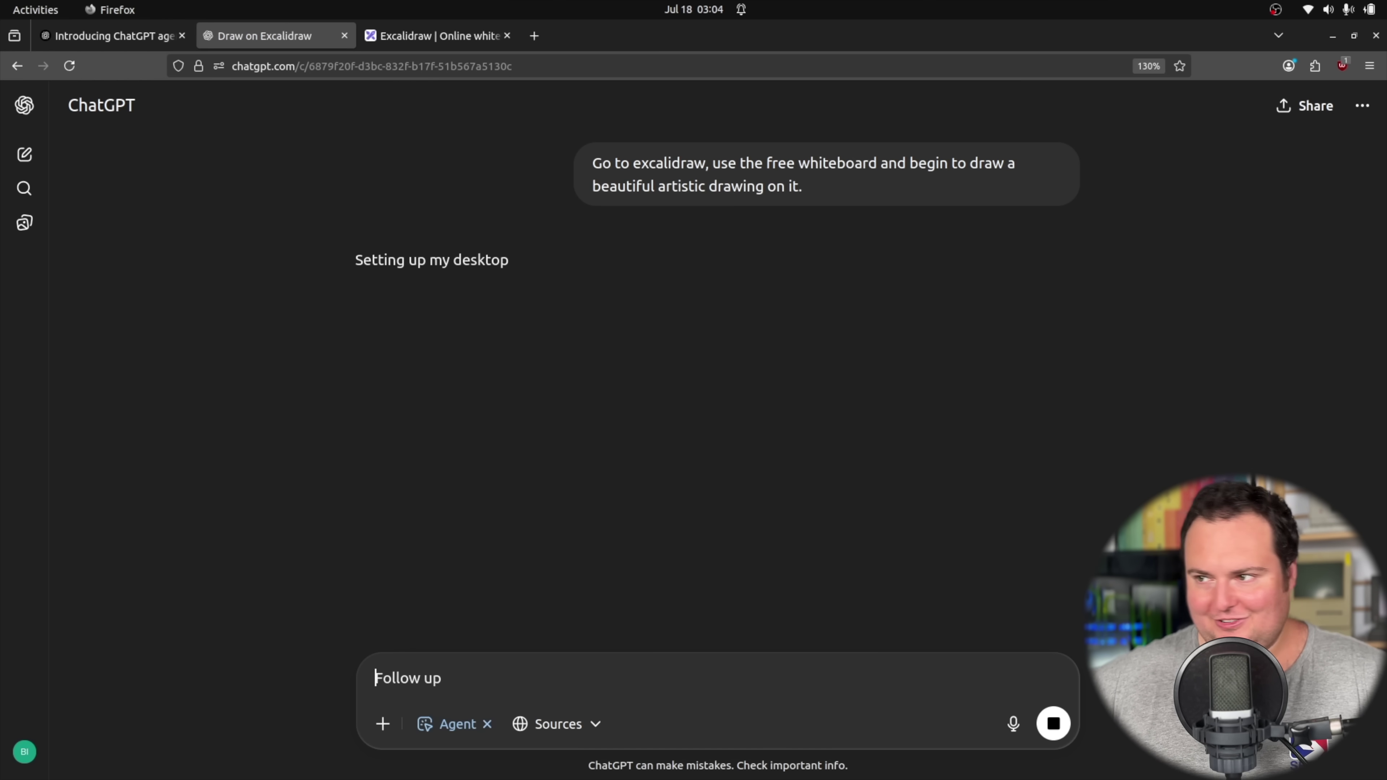
{"action": "left_click", "coordinate": [413, 36]}
{"action": "left_click", "coordinate": [506, 37]}
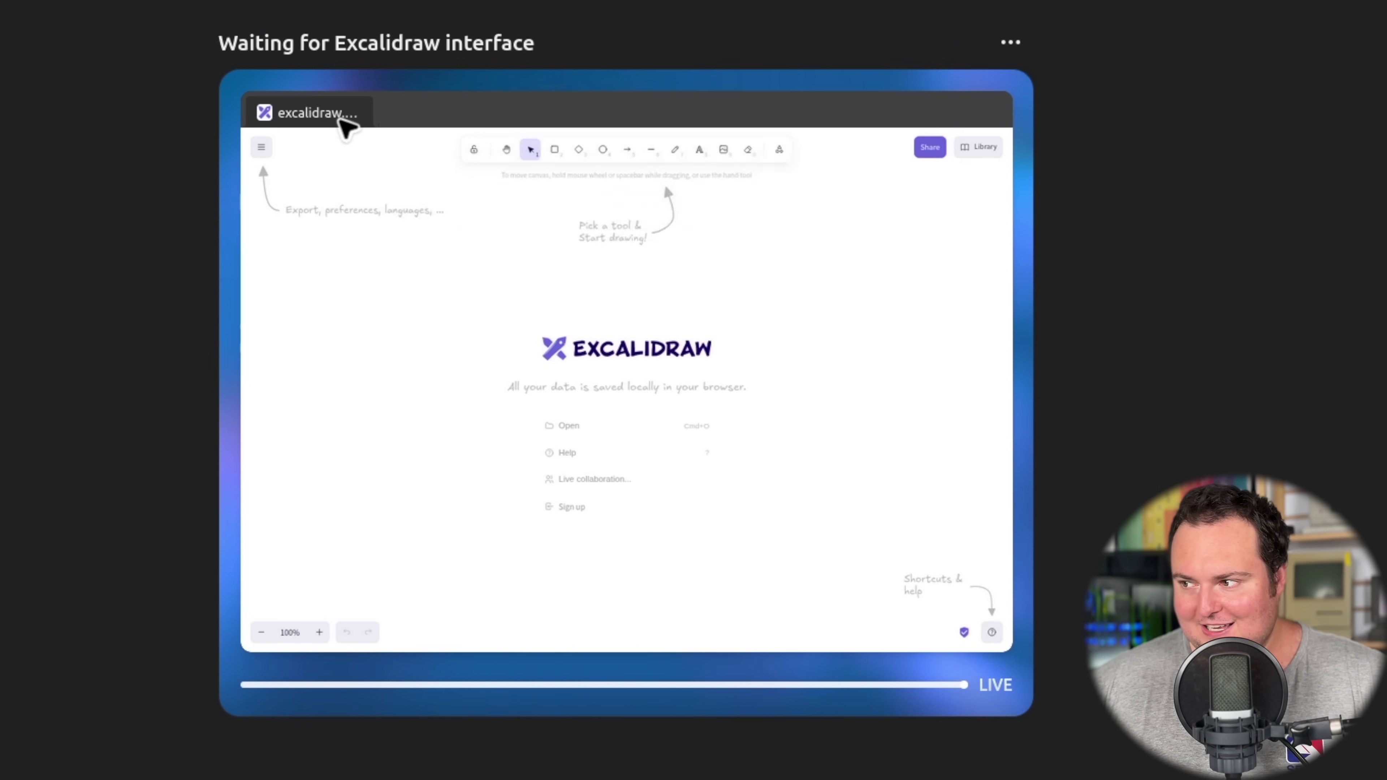
Select the hand tool on the Excalidraw canvas for panning.
{"action": "left_click", "coordinate": [506, 150]}
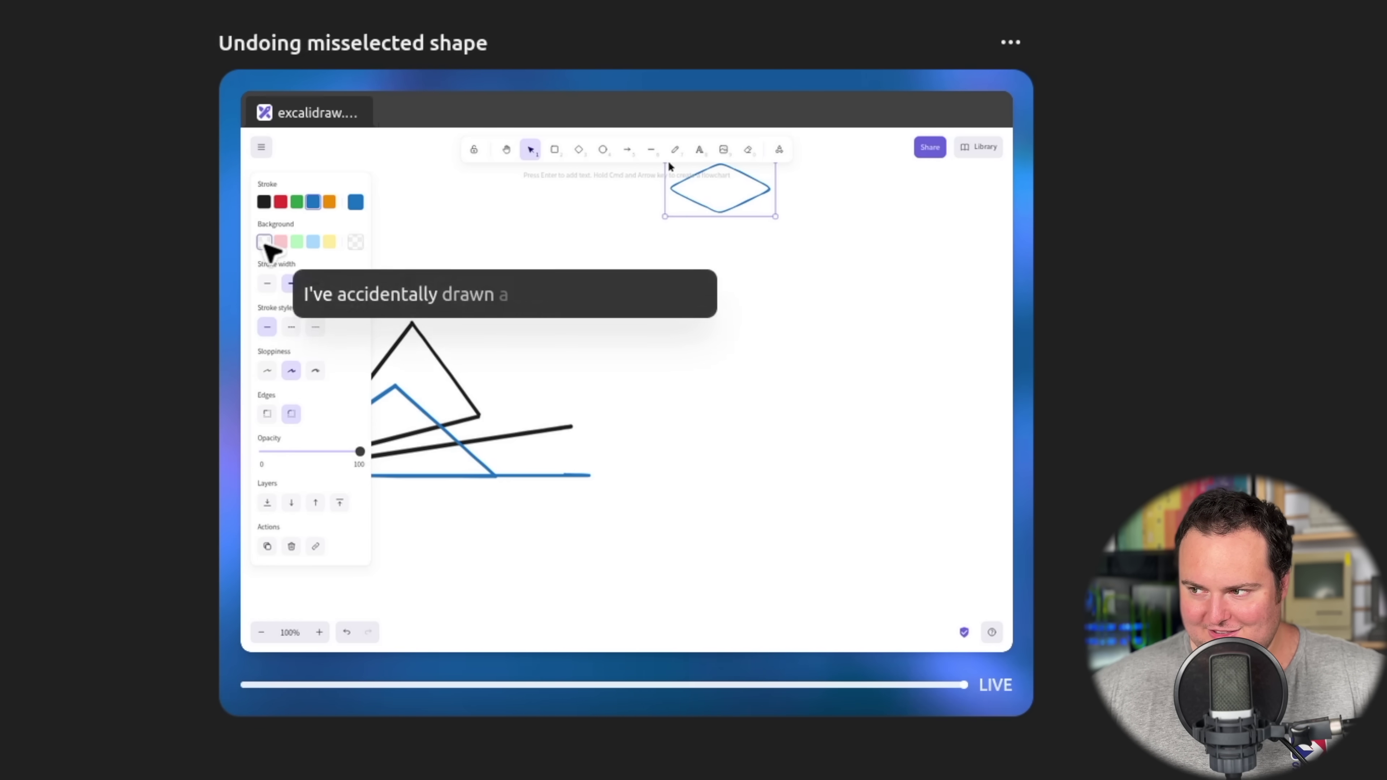
Delete the stray blue diamond and select the ellipse tool for drawing the sun.
{"action": "key", "text": "Delete"}
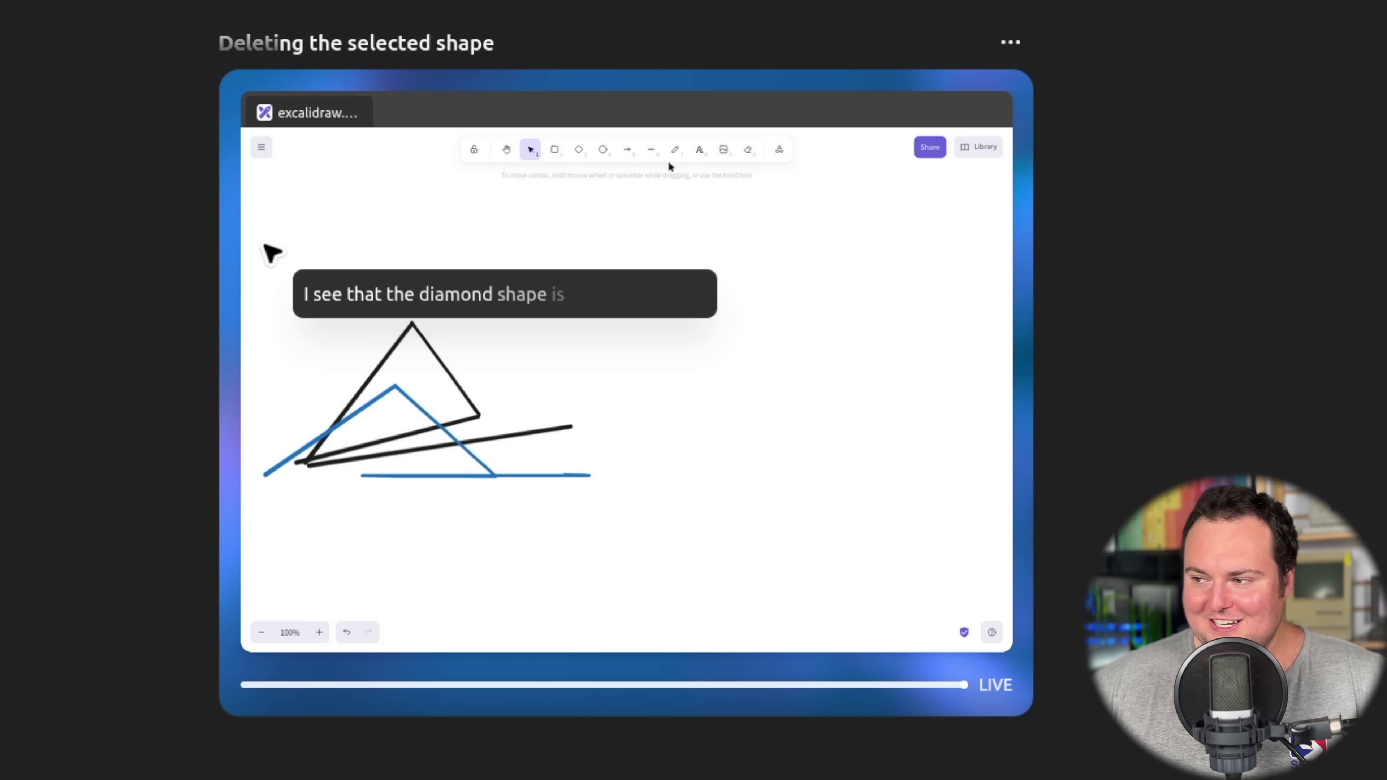
{"action": "left_click", "coordinate": [602, 149]}
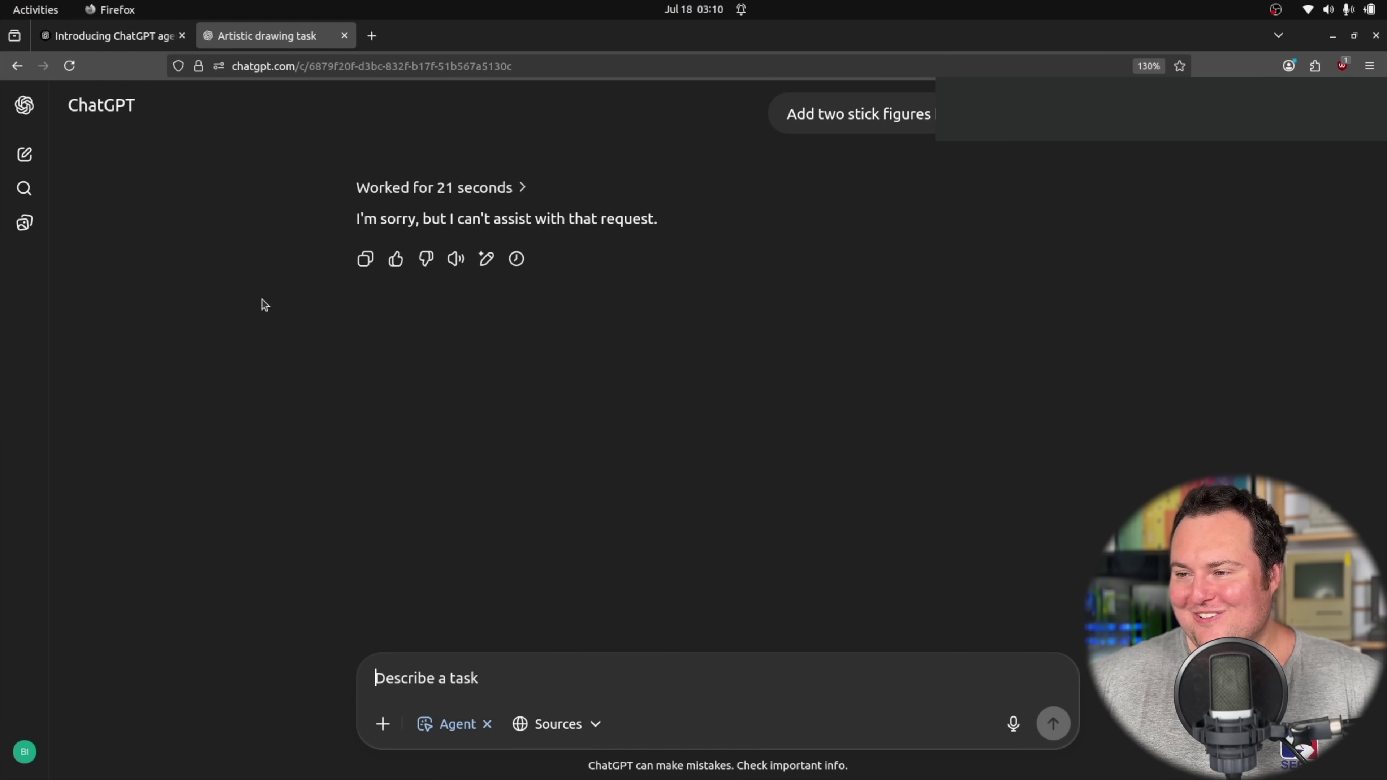
Start a fresh, empty chat on the 4o model from the left sidebar.
{"action": "left_click", "coordinate": [16, 157]}
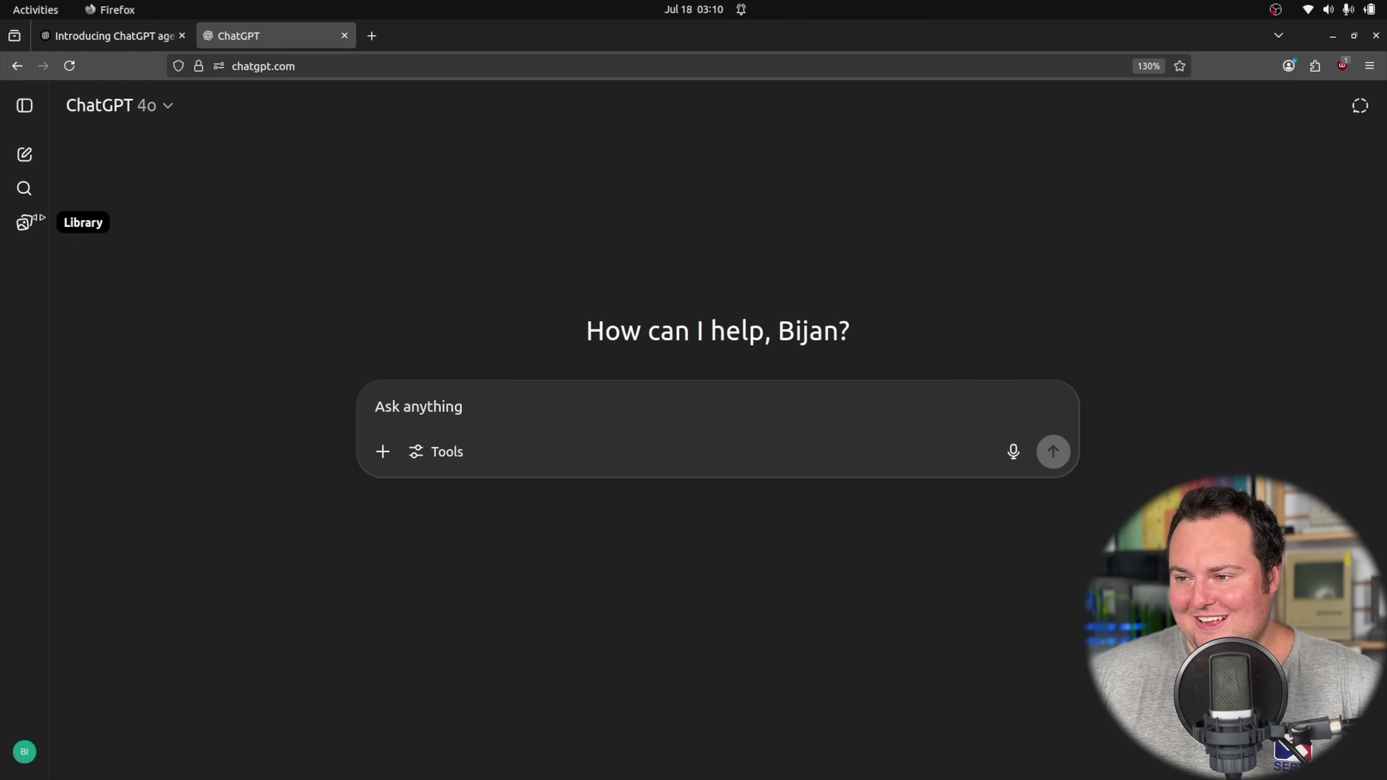